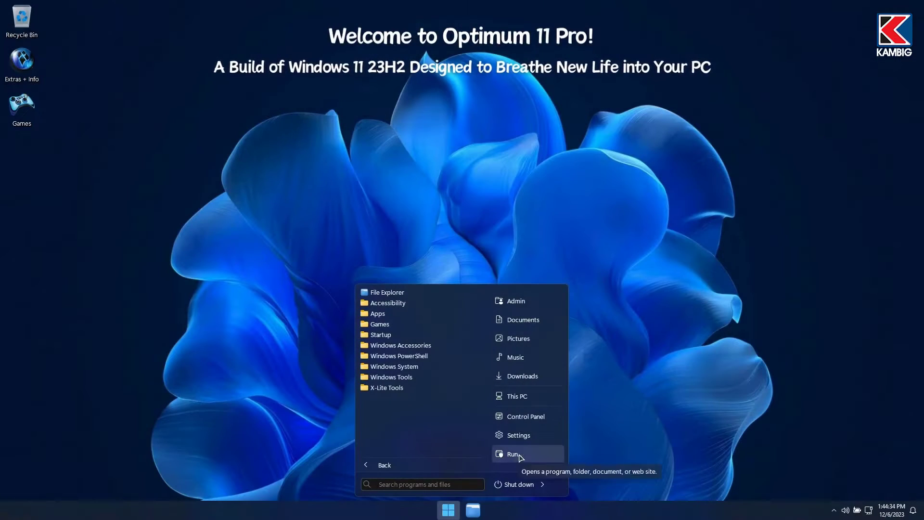
- Run winver to view the Windows version information and move its window toward the middle of the desktop
click(519, 455)
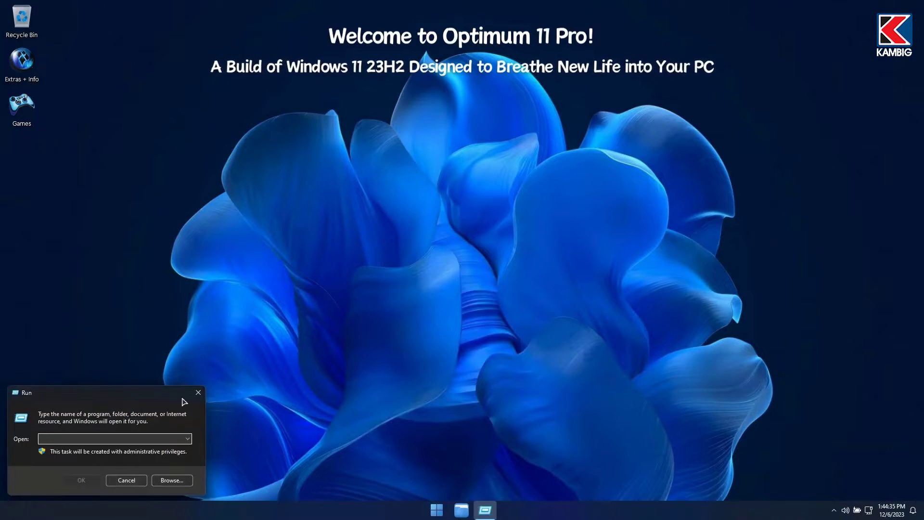
drag(152, 393, 481, 225)
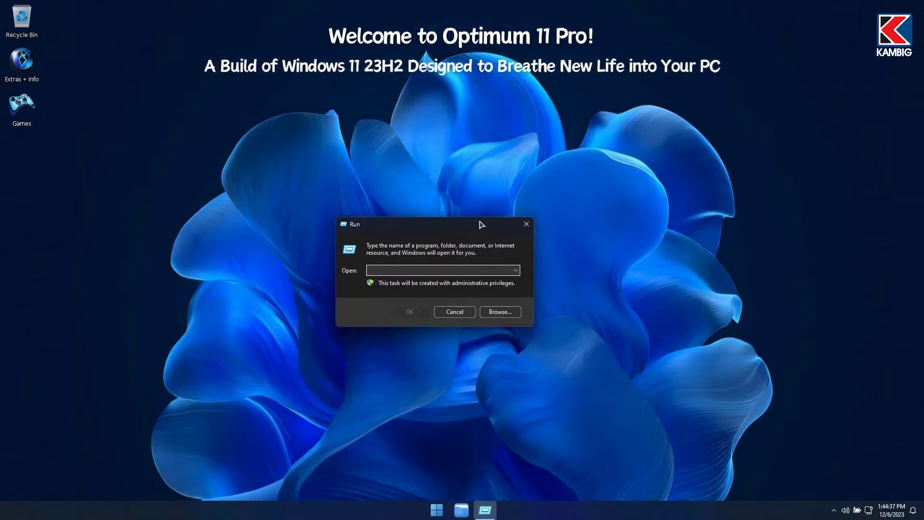
text(winver)
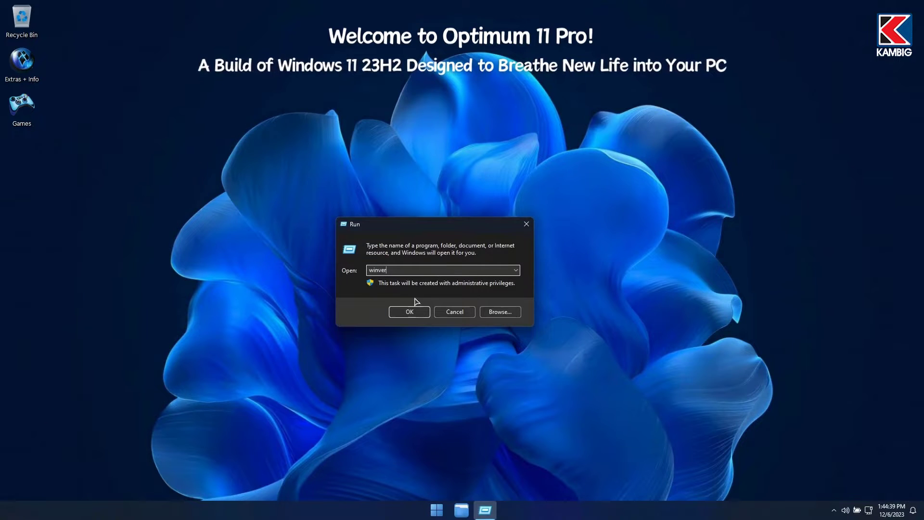
click(410, 312)
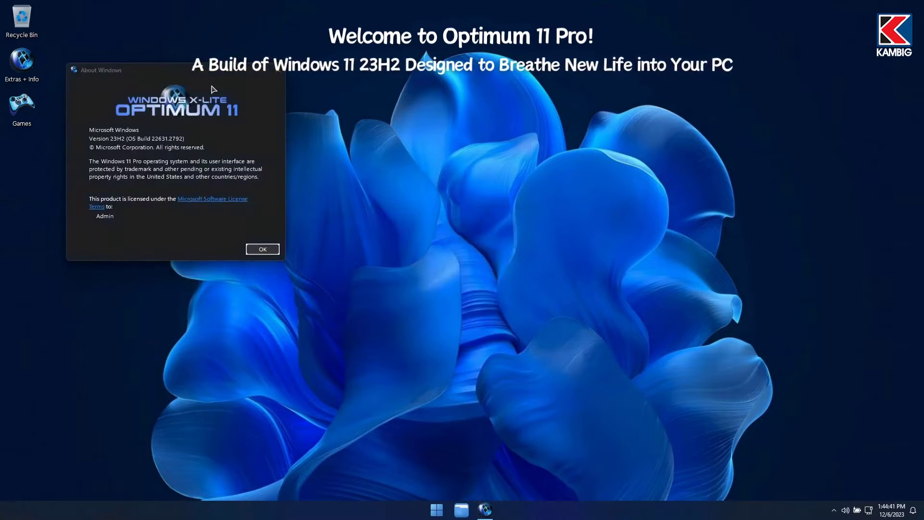
drag(211, 69, 498, 211)
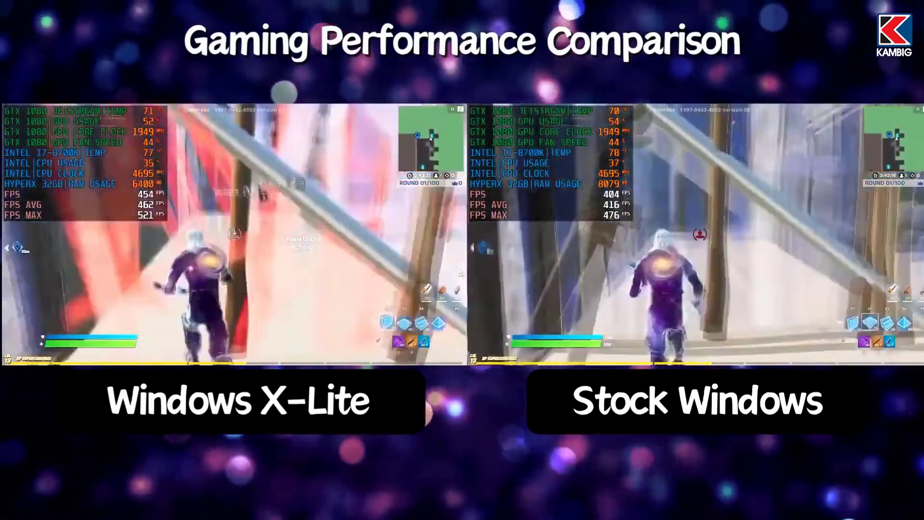
- Apply the Elegant Crystal theme and view the desktop with it, and do the same with the Elegant Black theme
click(592, 264)
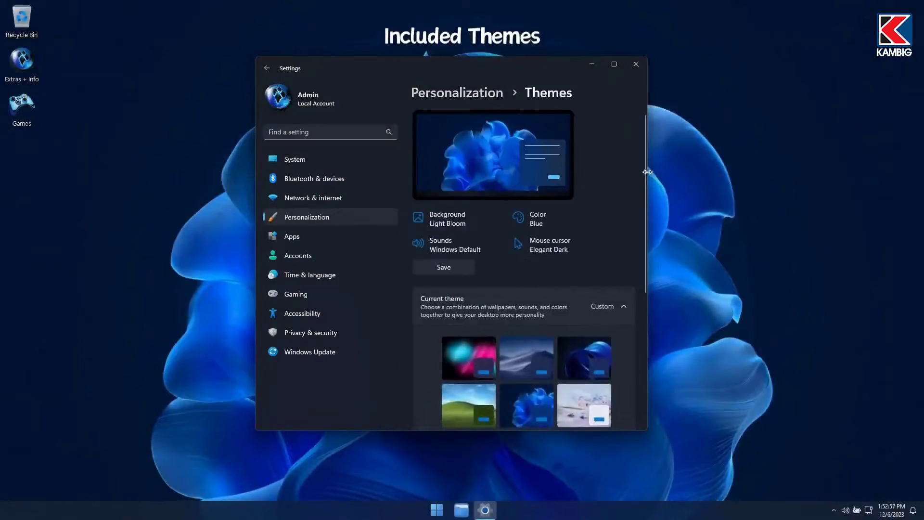
drag(648, 176, 650, 220)
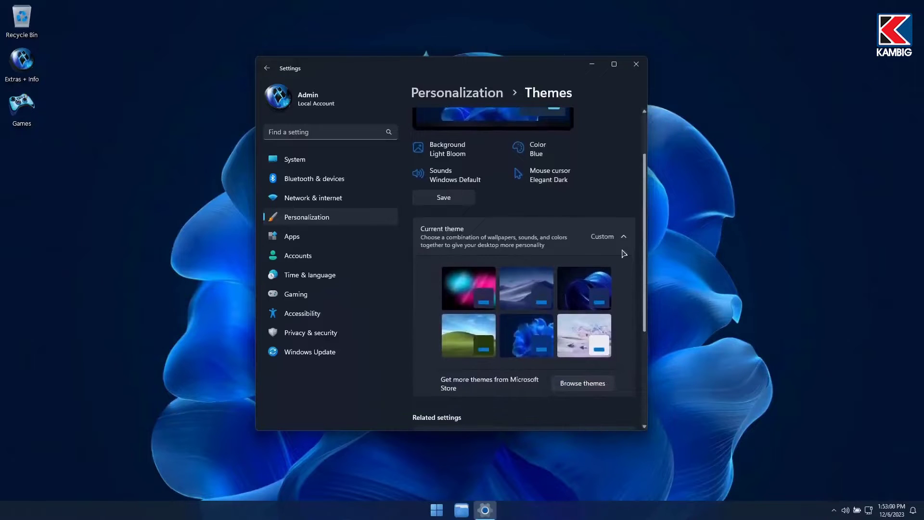
click(490, 282)
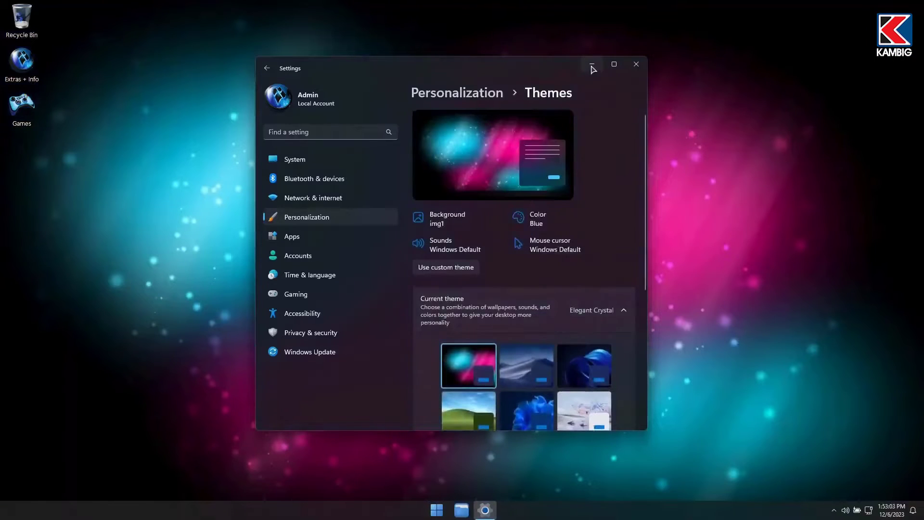
click(592, 66)
click(485, 510)
click(531, 357)
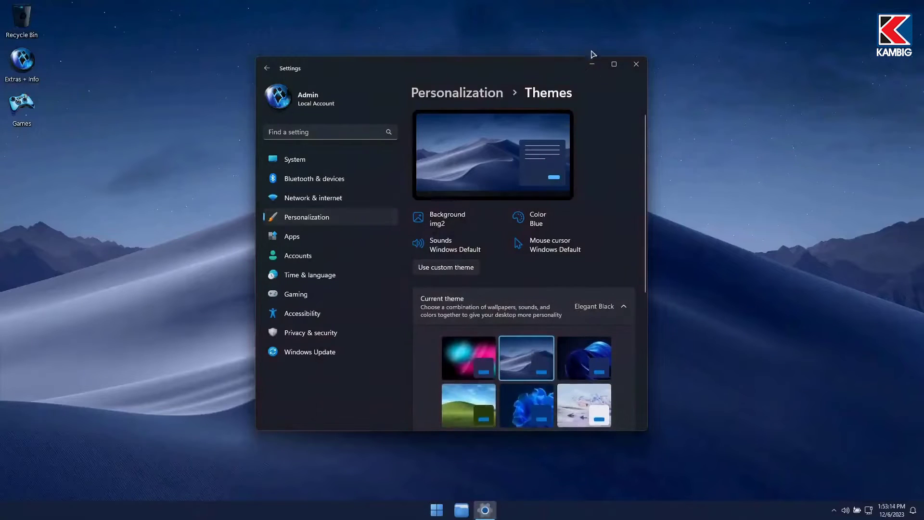
click(591, 64)
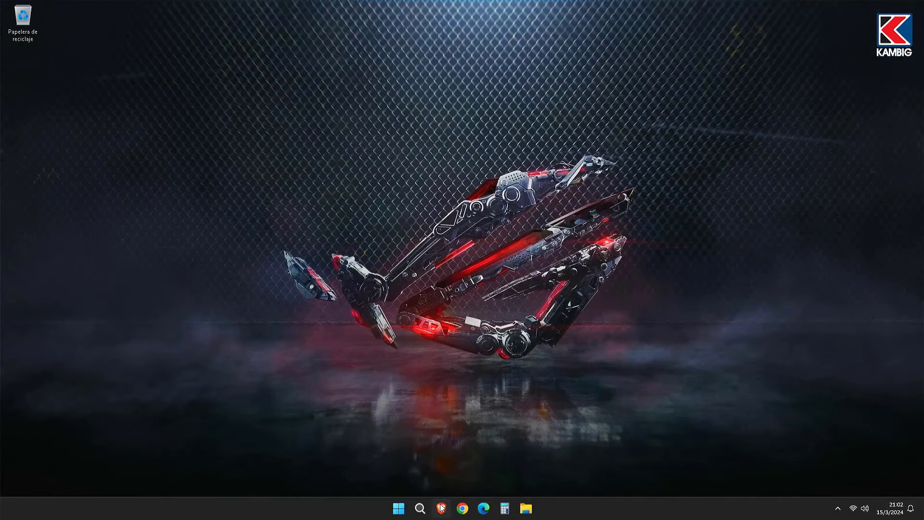
click(442, 507)
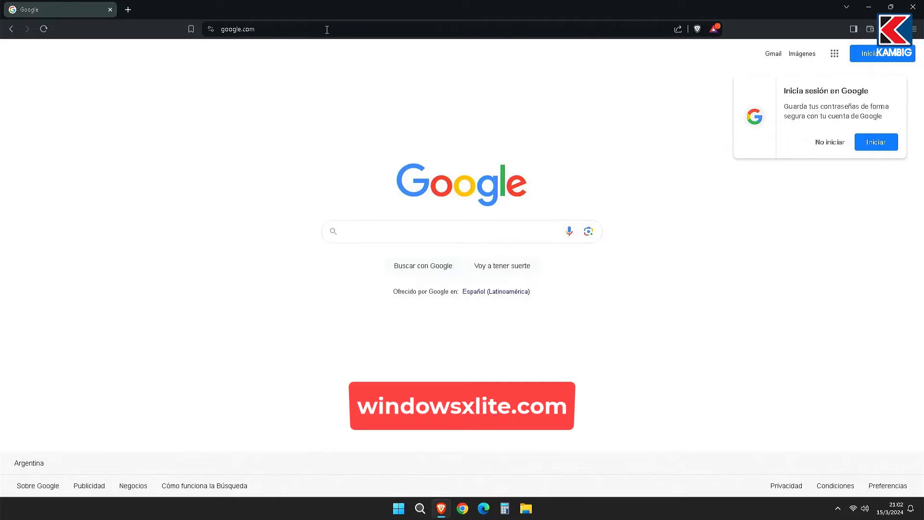
click(327, 30)
text(https://windowsxlite.com/)
click(322, 48)
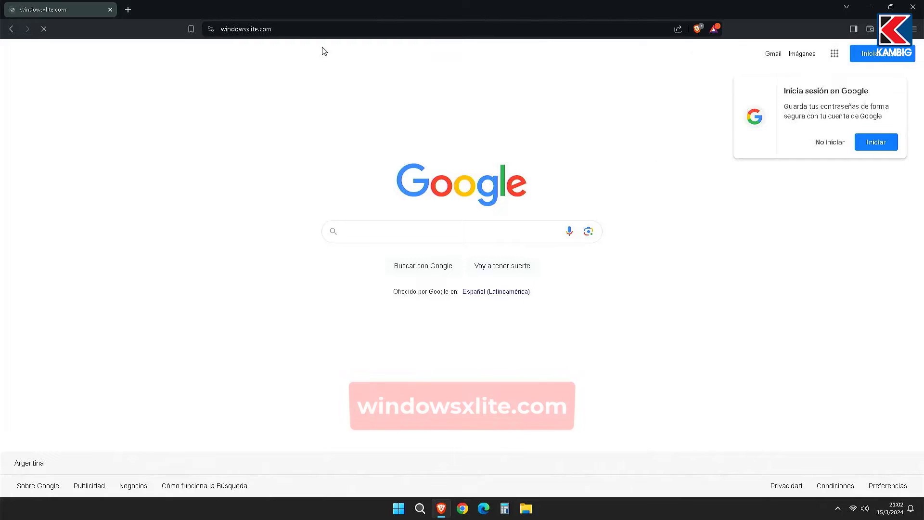
- Look over the Windows X-Lite home page and open the site's Downloads page
scroll(369, 147, down, 6)
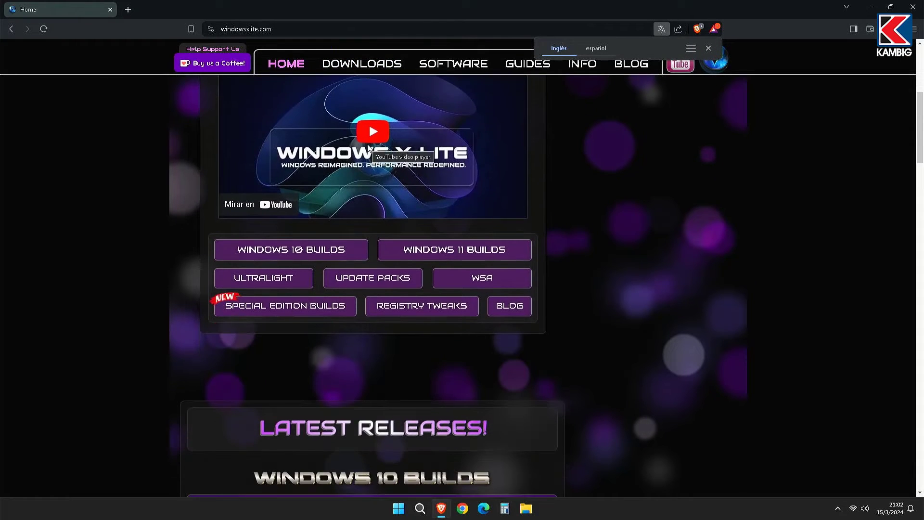
scroll(367, 144, down, 1)
scroll(368, 144, up, 4)
scroll(368, 144, up, 2)
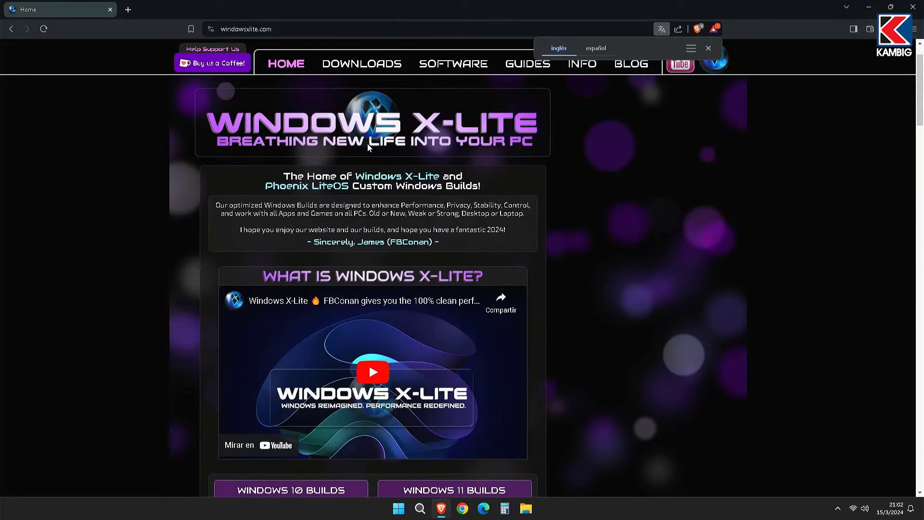
click(376, 66)
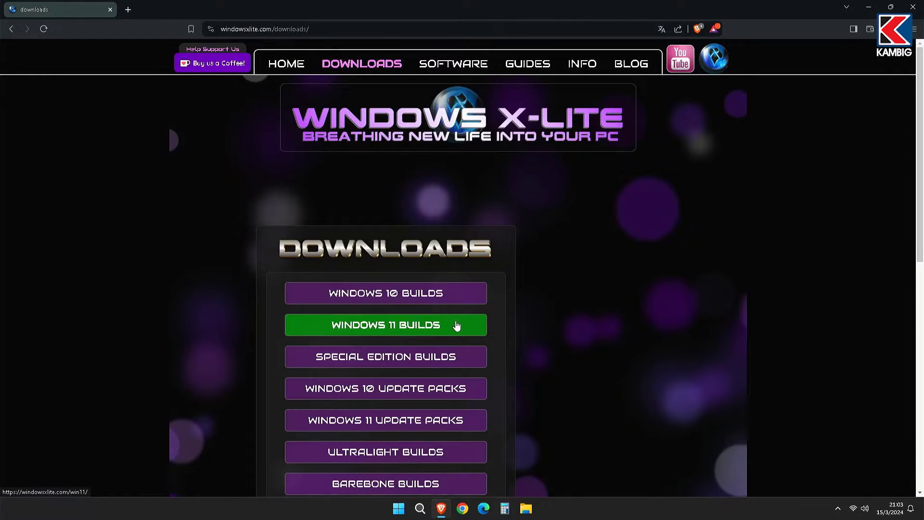
- Open the new Optimum 11 Pro release among the Windows 11 builds and choose Windows X-Lite 'Optimum 11 Pro' v4
scroll(456, 322, down, 3)
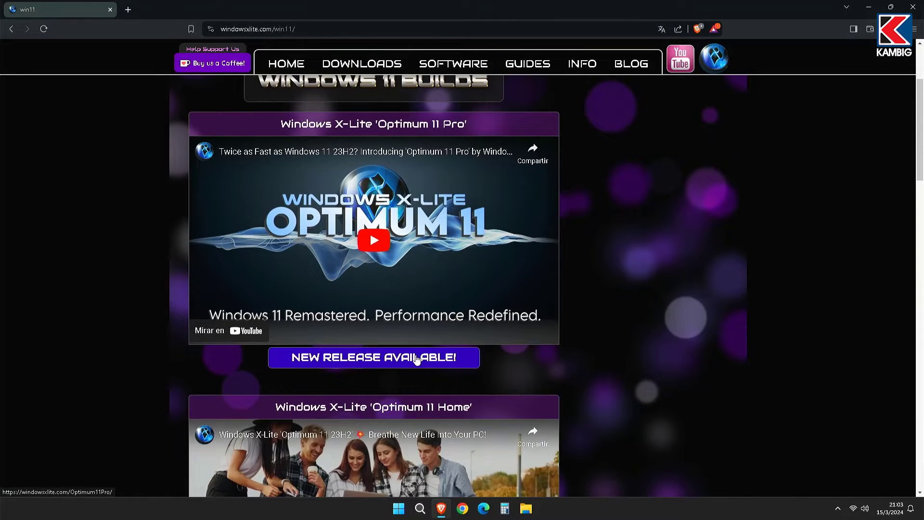
click(417, 360)
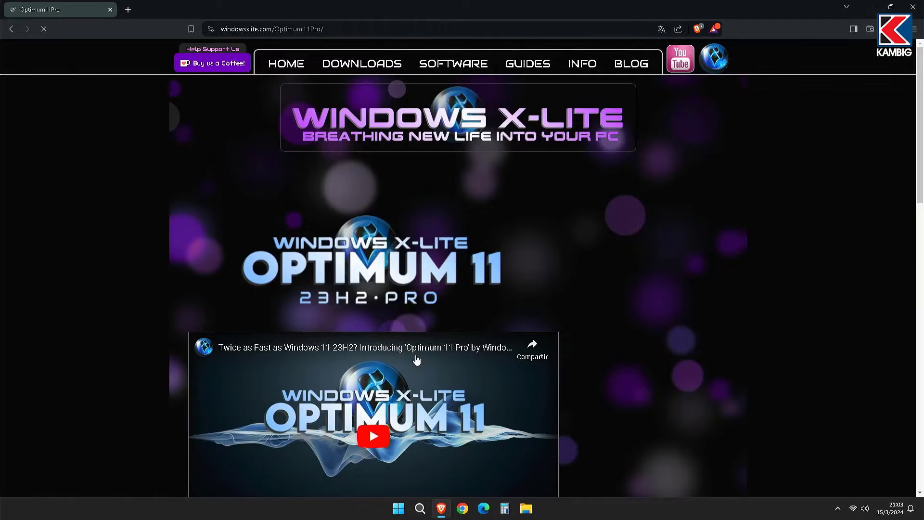
scroll(417, 360, down, 6)
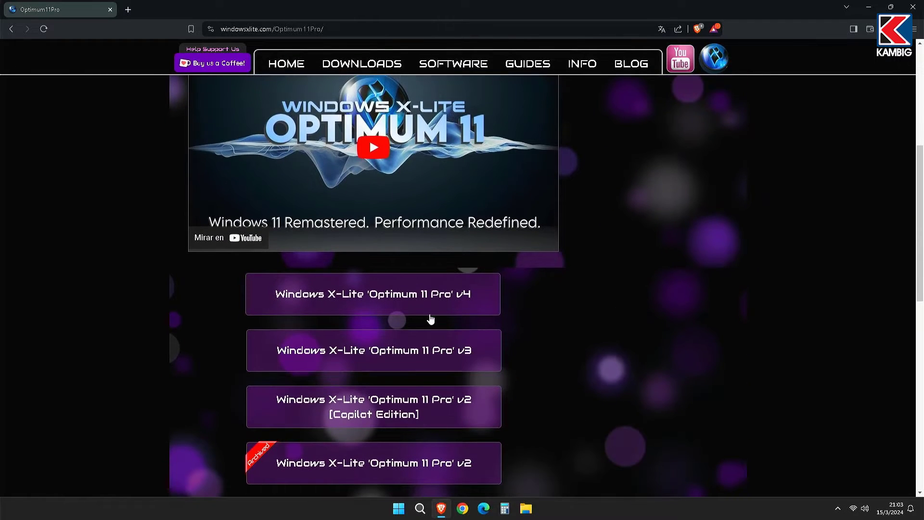
click(438, 304)
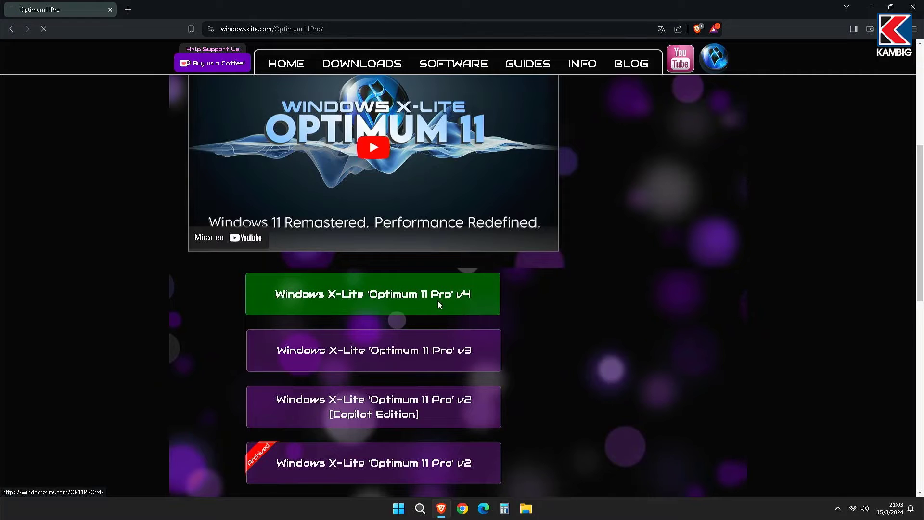
- Examine the v4 build's key changes, included and removed features, installation notes and the bonus Home Page and Gallery enablers
scroll(438, 304, down, 6)
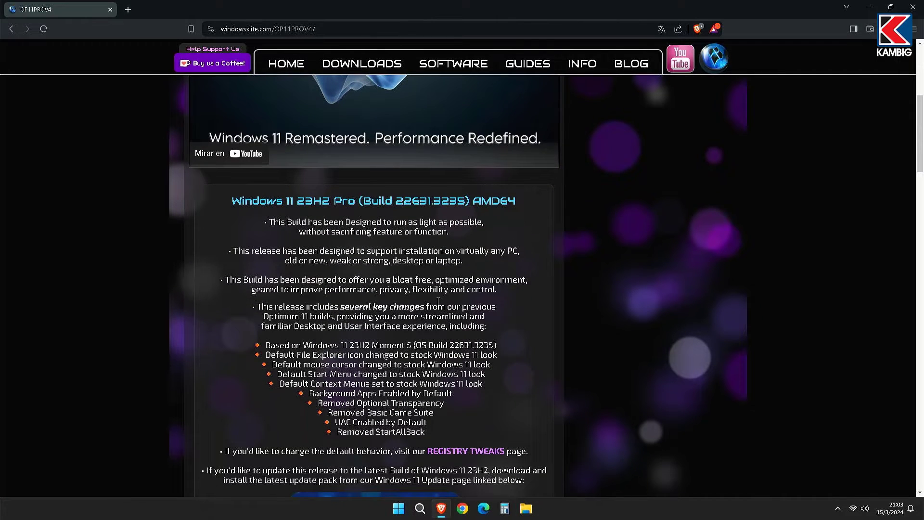
scroll(438, 302, down, 1)
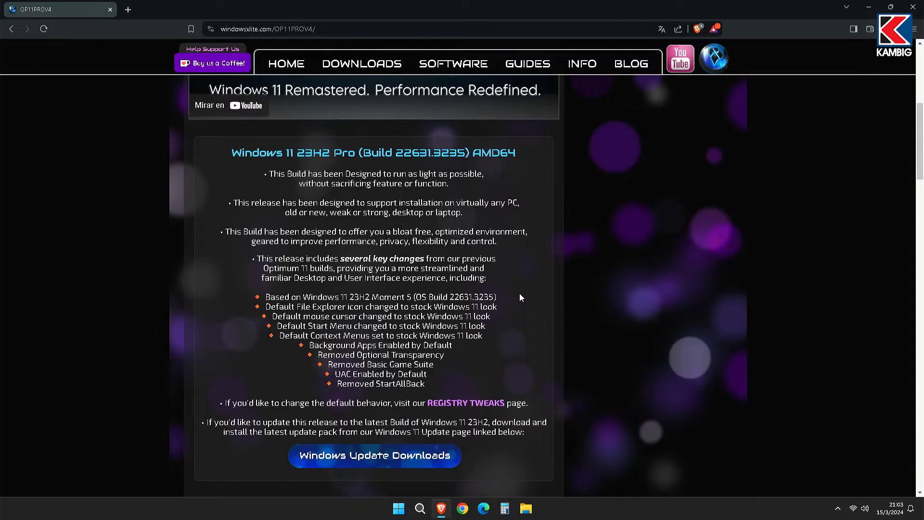
scroll(520, 297, down, 6)
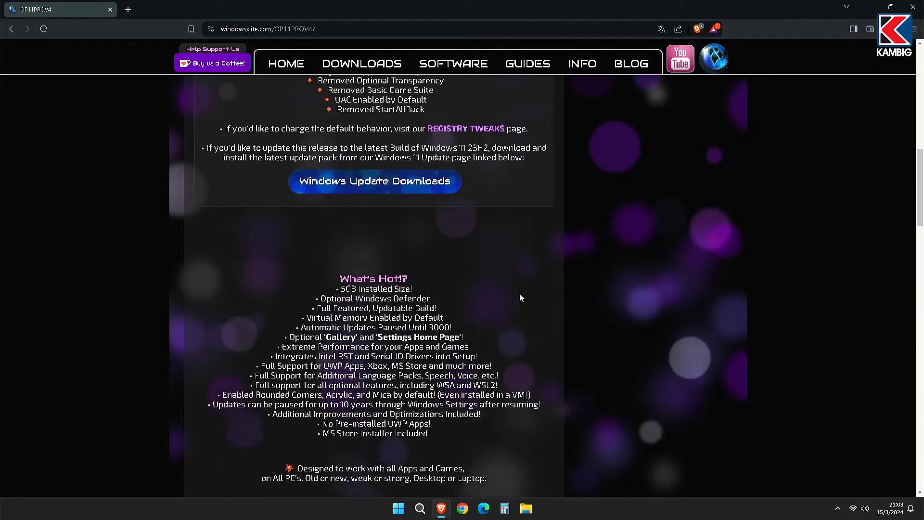
scroll(520, 297, down, 3)
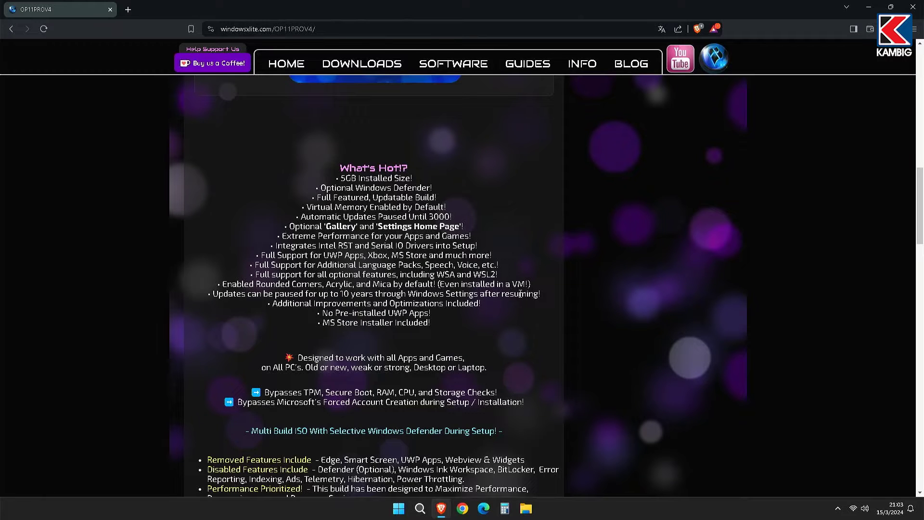
scroll(520, 293, down, 6)
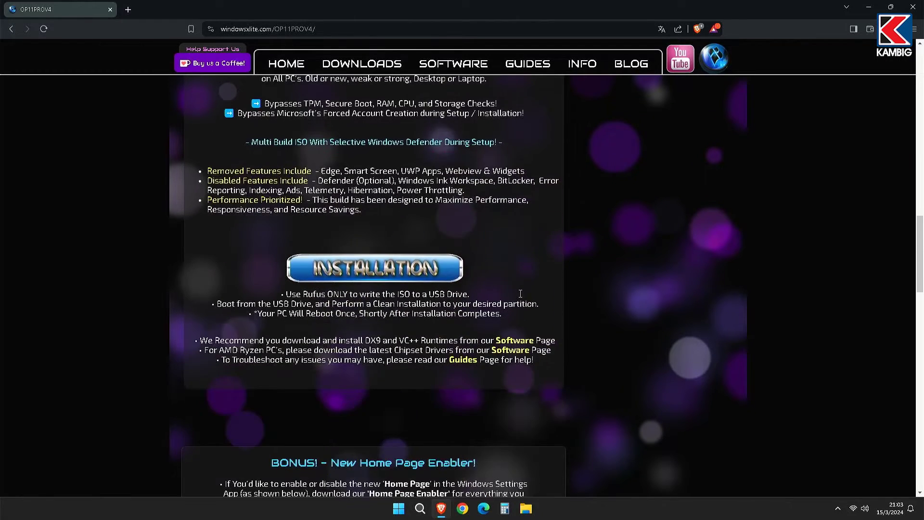
scroll(520, 293, up, 1)
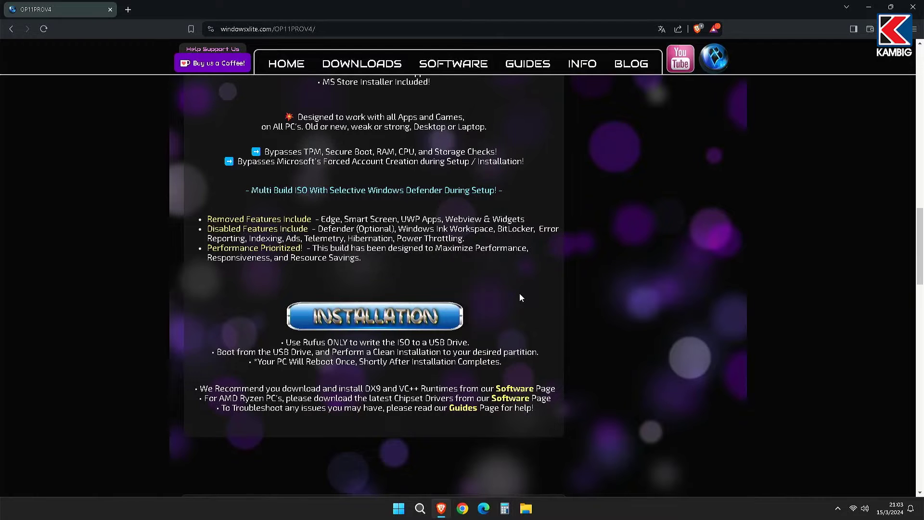
scroll(520, 296, down, 7)
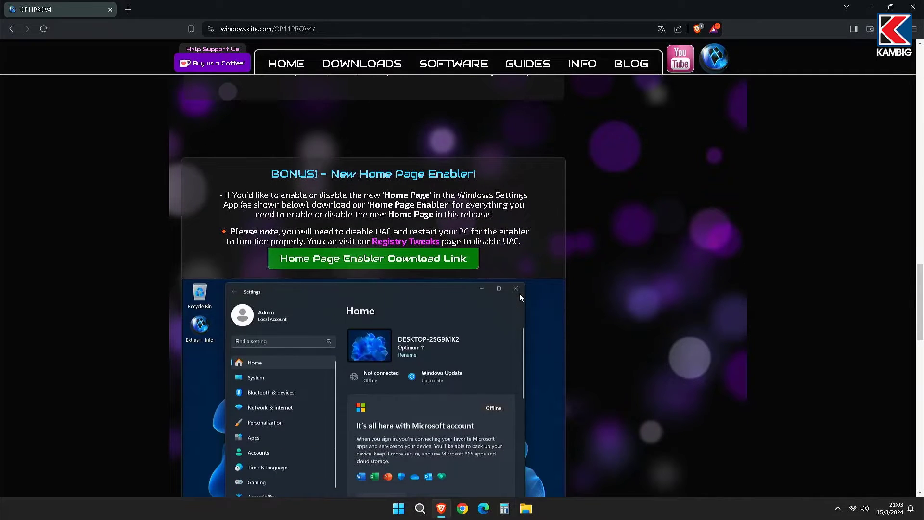
scroll(519, 297, down, 7)
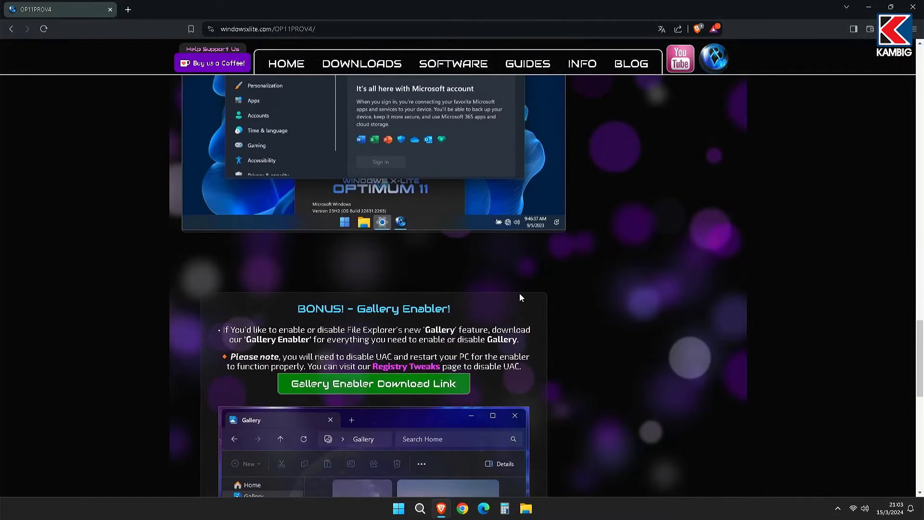
scroll(519, 297, down, 4)
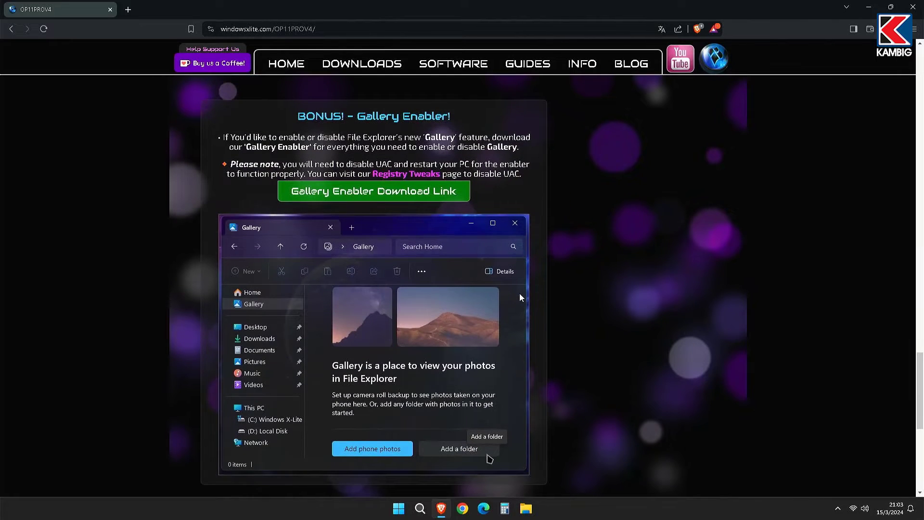
- Download W11_X-Lite_22631_3235_Optimum11Pro_v4_FBConan.7z from its MediaFire page and save it to the desktop (Escritorio)
scroll(520, 297, down, 6)
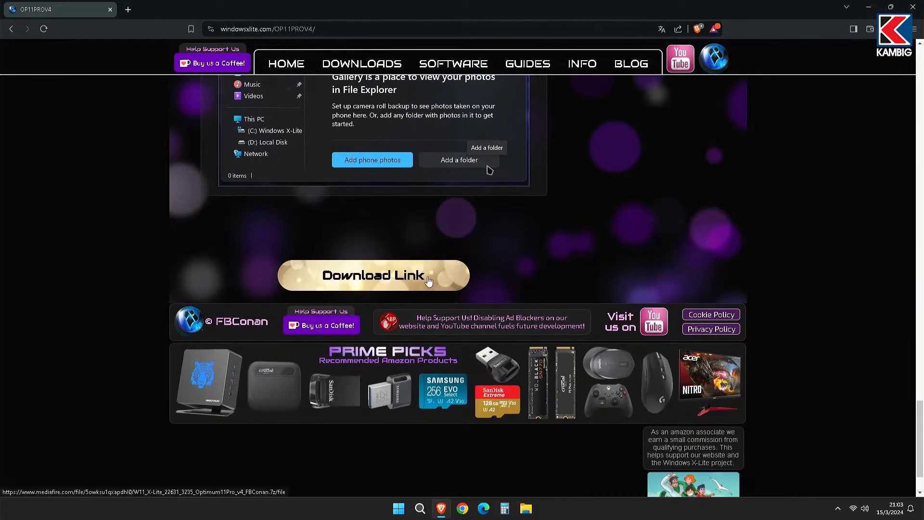
click(429, 280)
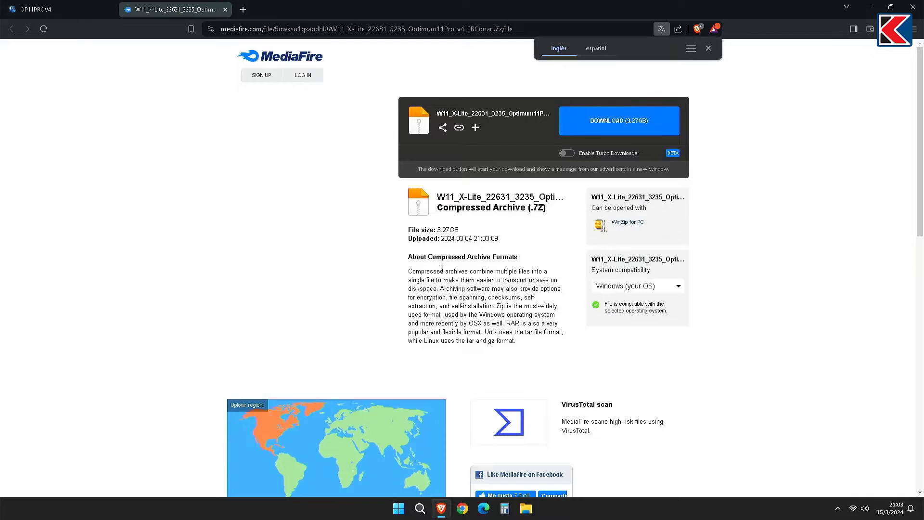
click(631, 133)
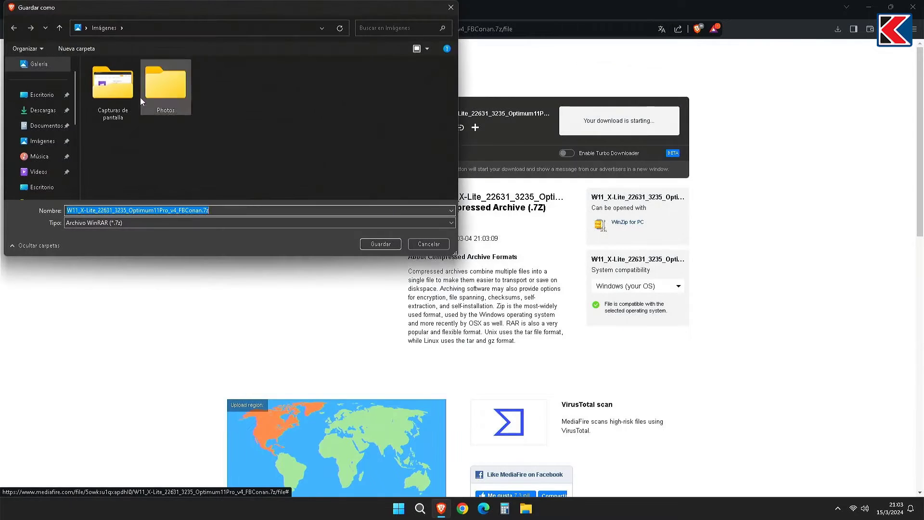
click(47, 99)
click(377, 246)
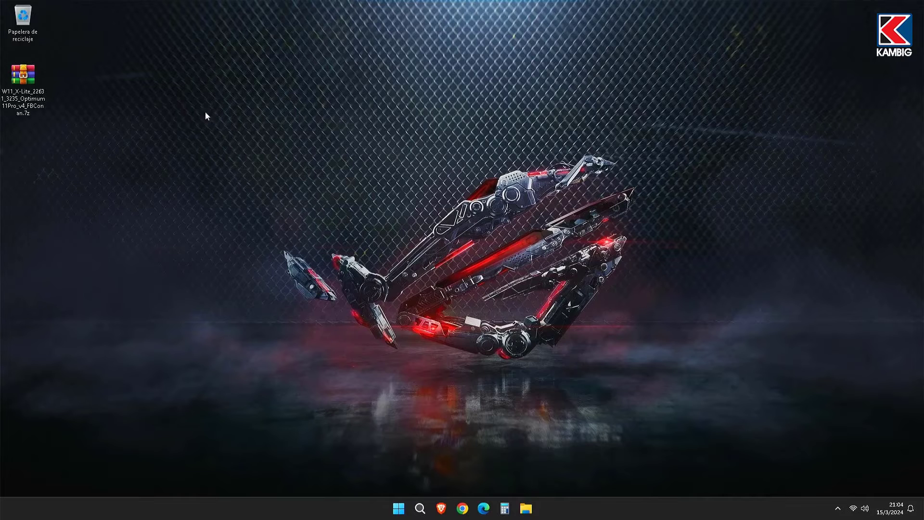
- Open the downloaded .7z archive in WinRAR and extract its Windows X-Lite (22631.3235) folder to the desktop (Escritorio)
double_click(27, 93)
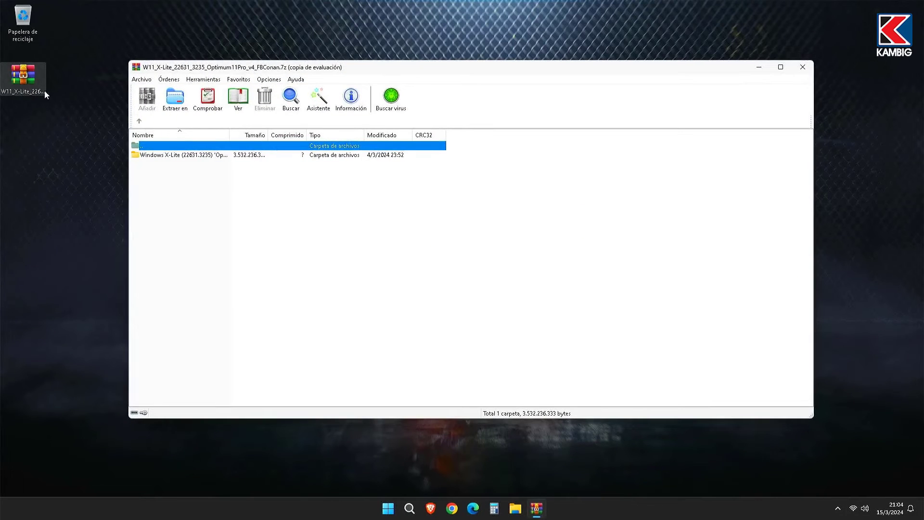
click(159, 155)
click(172, 110)
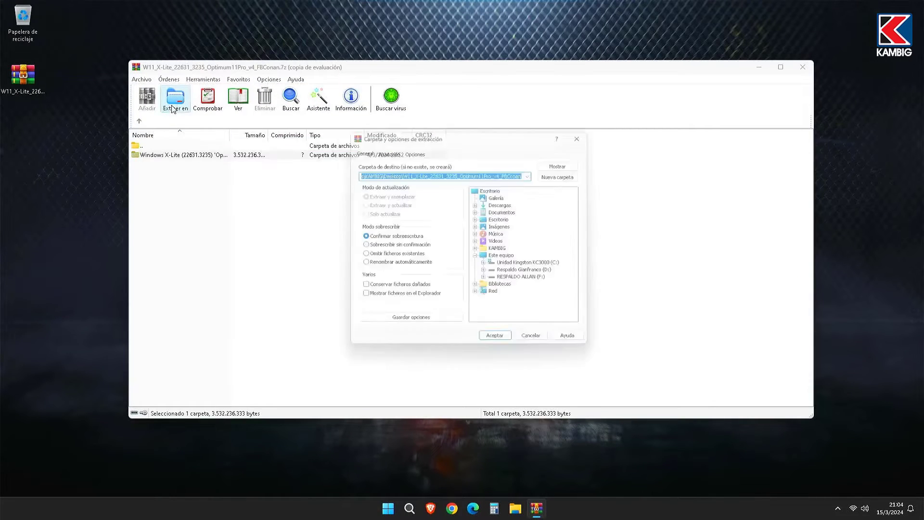
click(511, 219)
click(514, 344)
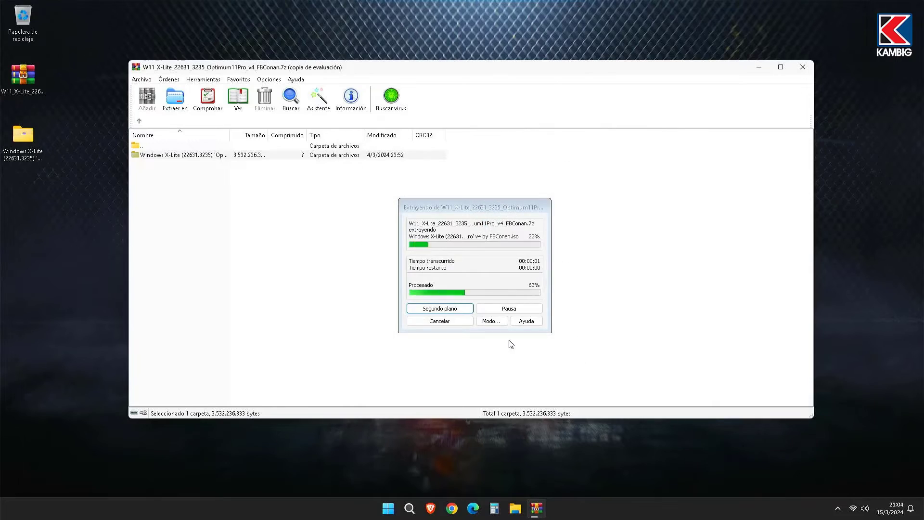
- Close the archive and move rufus-3.16.exe and the Optimum 11 Pro v4 ISO from the extracted folder to the desktop
click(802, 67)
double_click(18, 146)
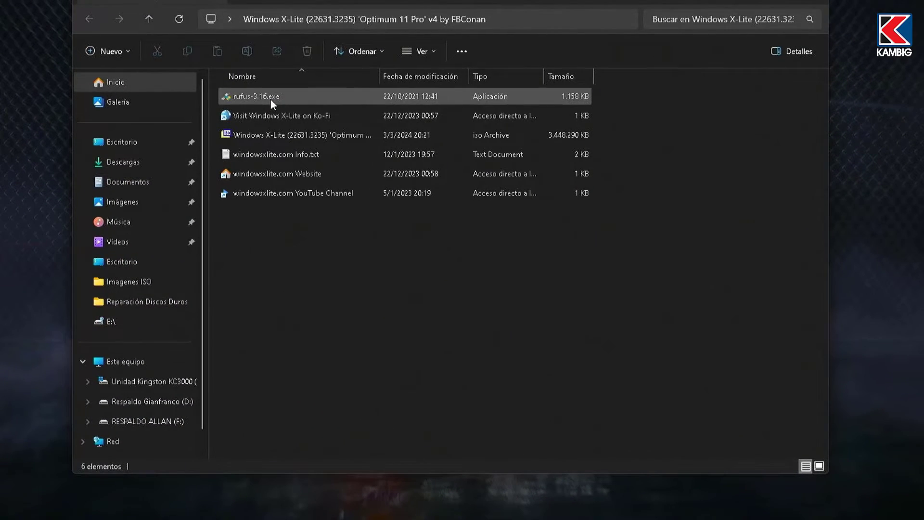
drag(271, 100, 0, 237)
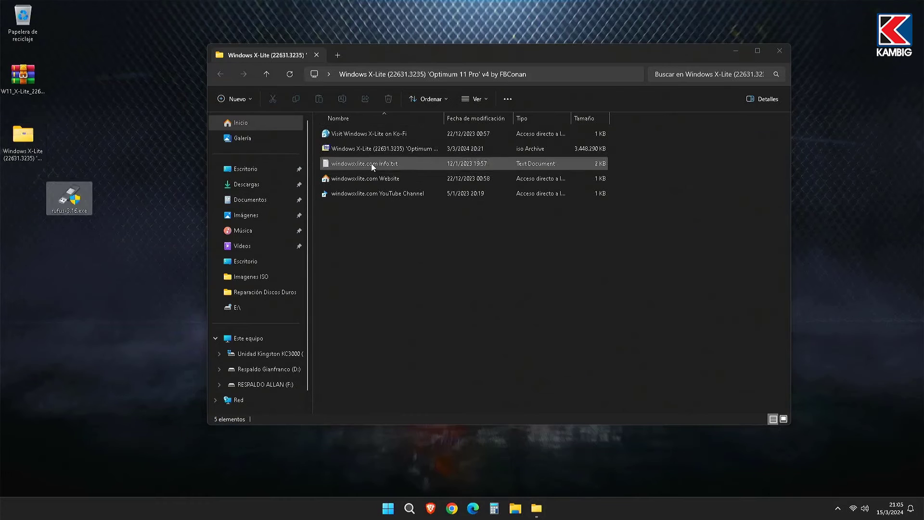
drag(380, 151, 113, 272)
click(777, 54)
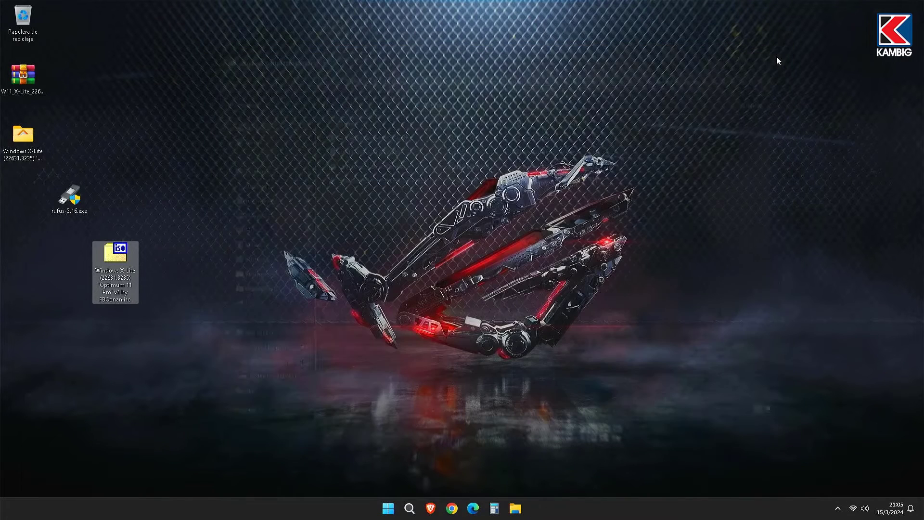
- Load the Optimum 11 Pro v4 ISO into Rufus for the E: USB drive, trying MBR and settling on the GPT partition scheme
click(71, 204)
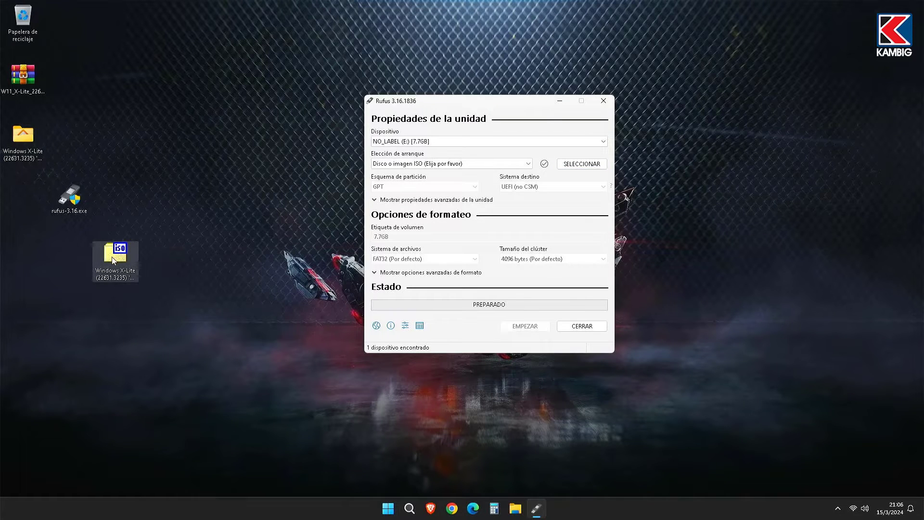
drag(112, 256, 472, 224)
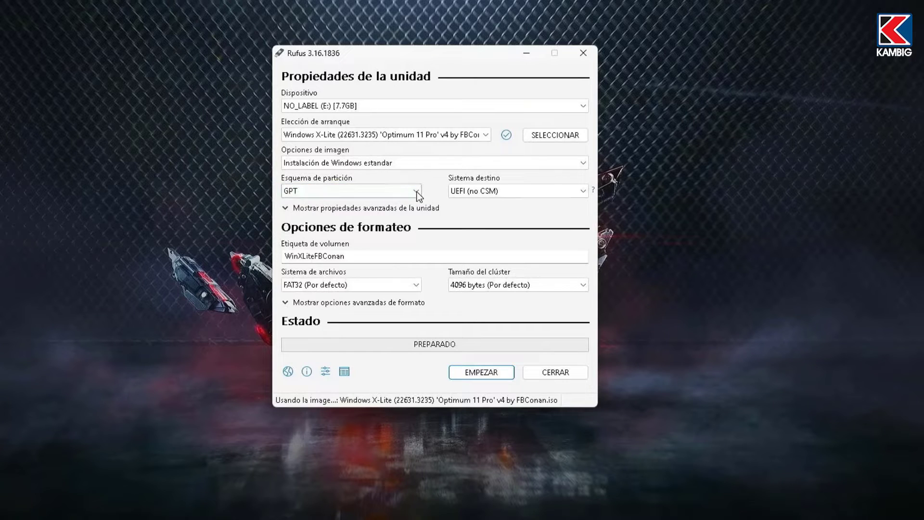
click(415, 191)
click(385, 203)
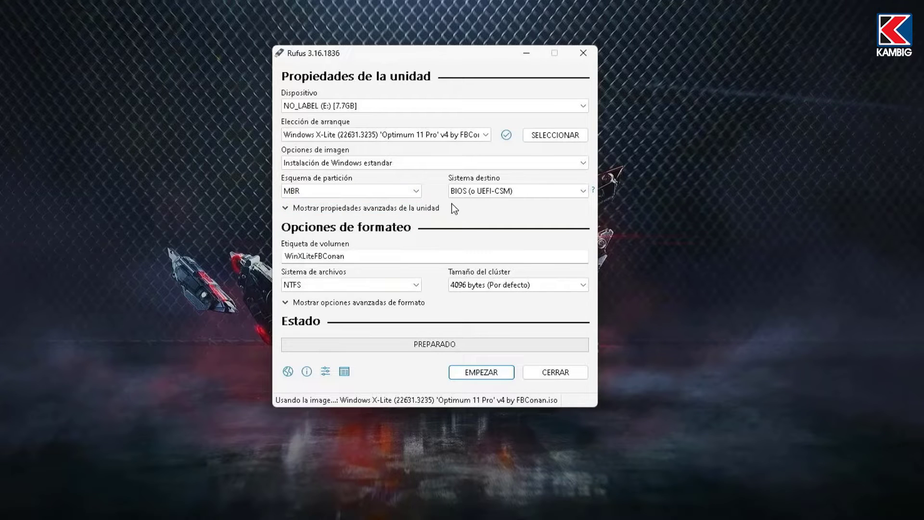
click(416, 191)
click(359, 212)
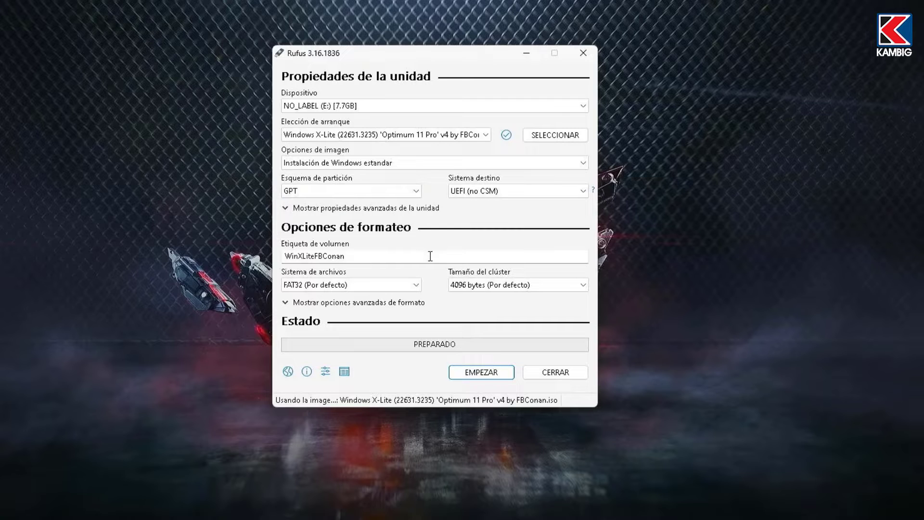
- Write the ISO to the USB drive, accepting that its data is erased, and close Rufus when finished
click(464, 371)
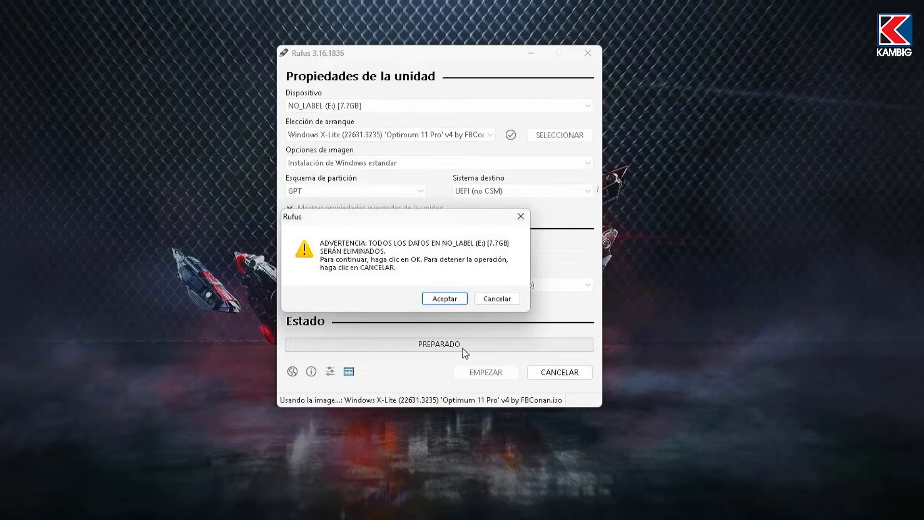
click(444, 299)
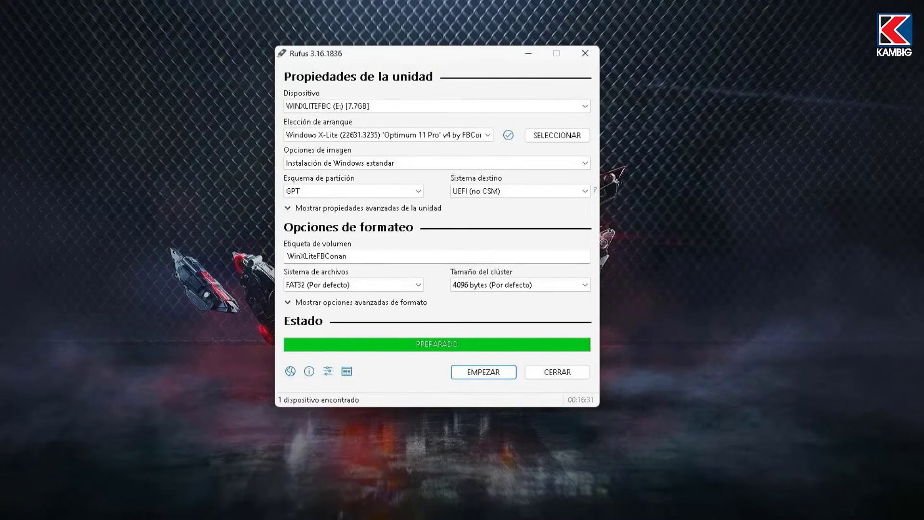
click(557, 371)
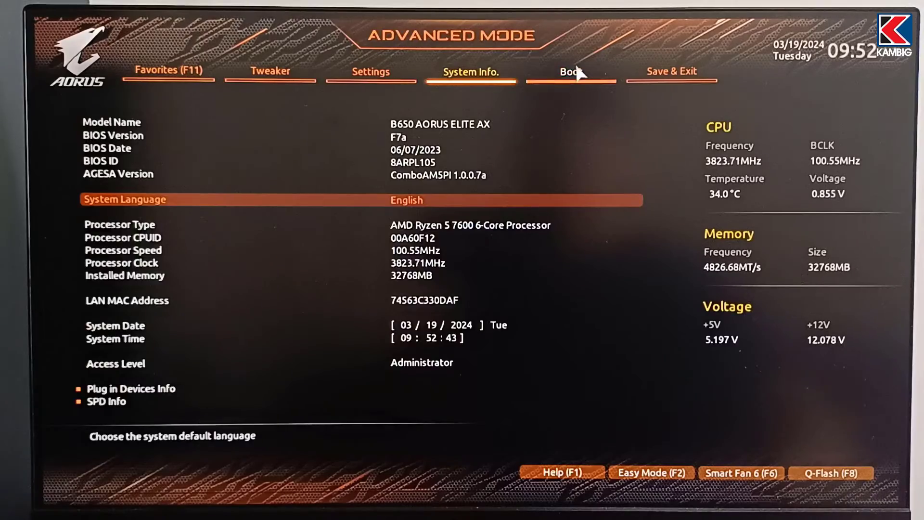
- Set Boot Option #1 in the BIOS to UEFI: KingstonDataTraveler 2.01.00, Partition 1, and save and exit setup
click(570, 77)
click(230, 136)
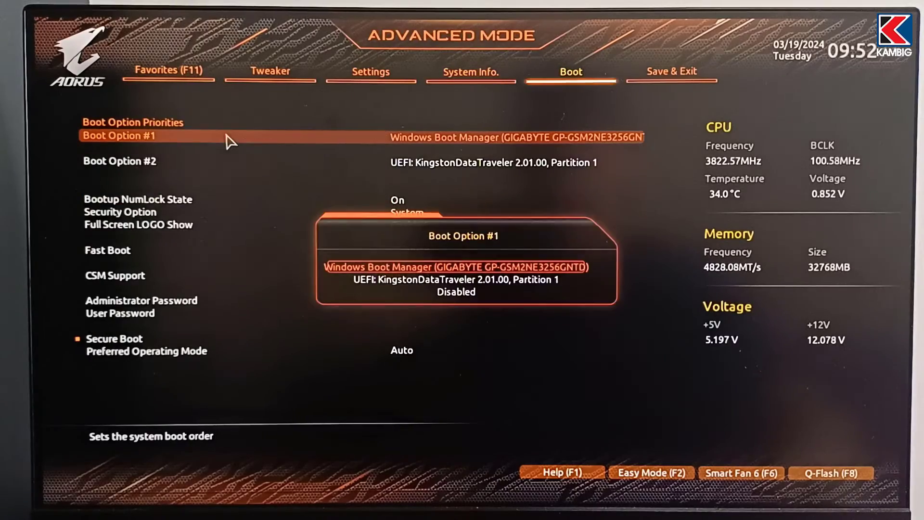
click(374, 273)
click(672, 72)
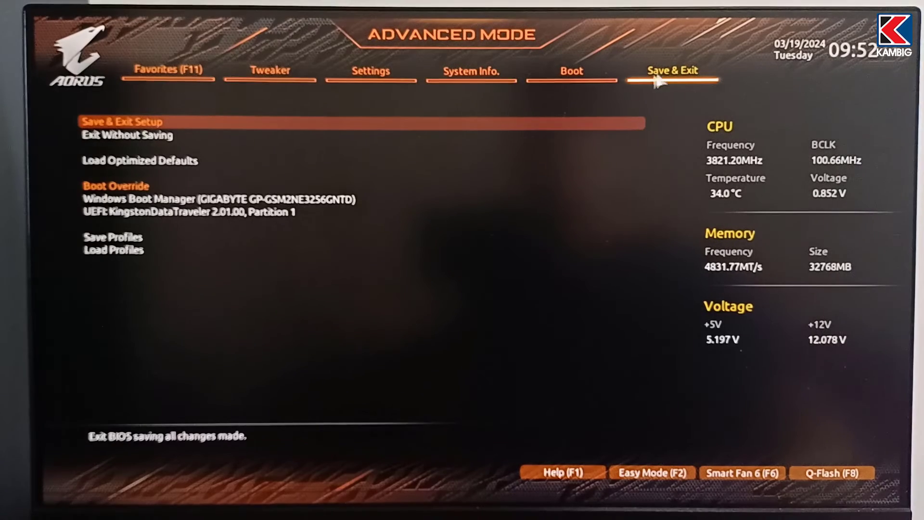
click(381, 126)
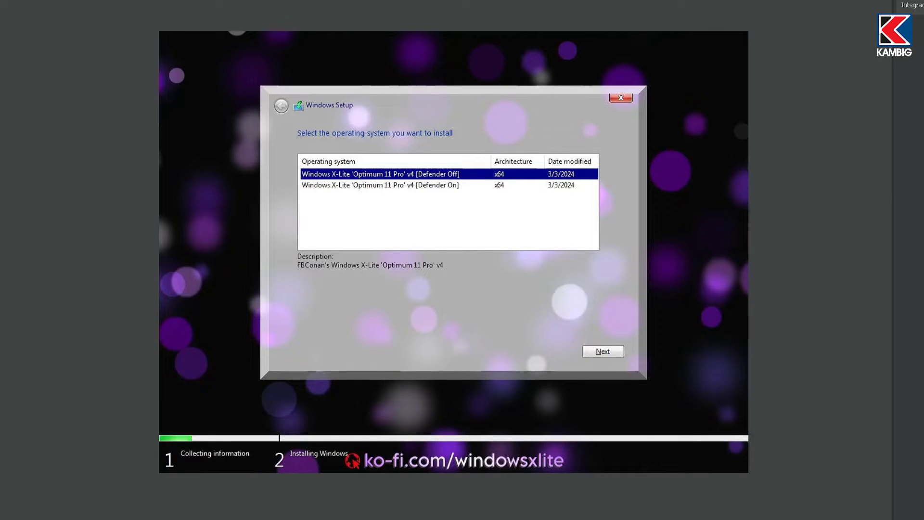
- Install the Windows X-Lite 'Optimum 11 Pro' v4 [Defender On] edition on the Drive 0 unallocated space
click(456, 188)
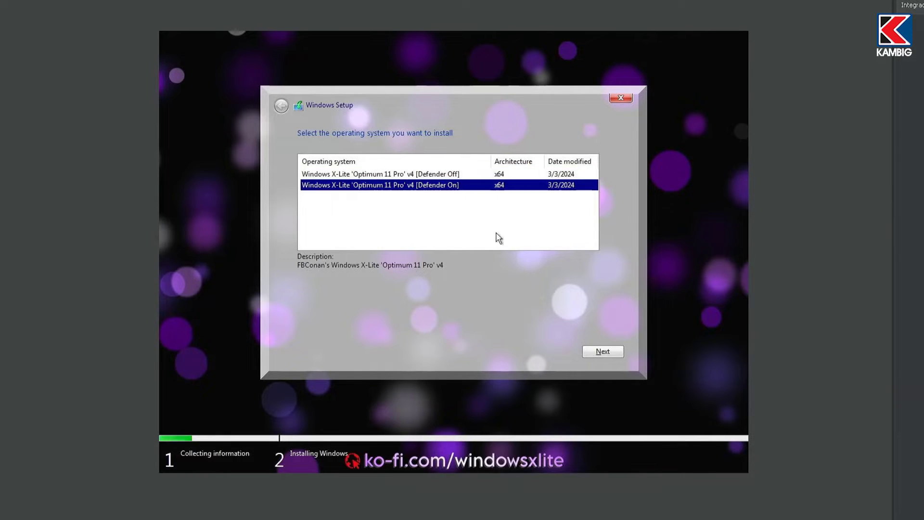
click(605, 351)
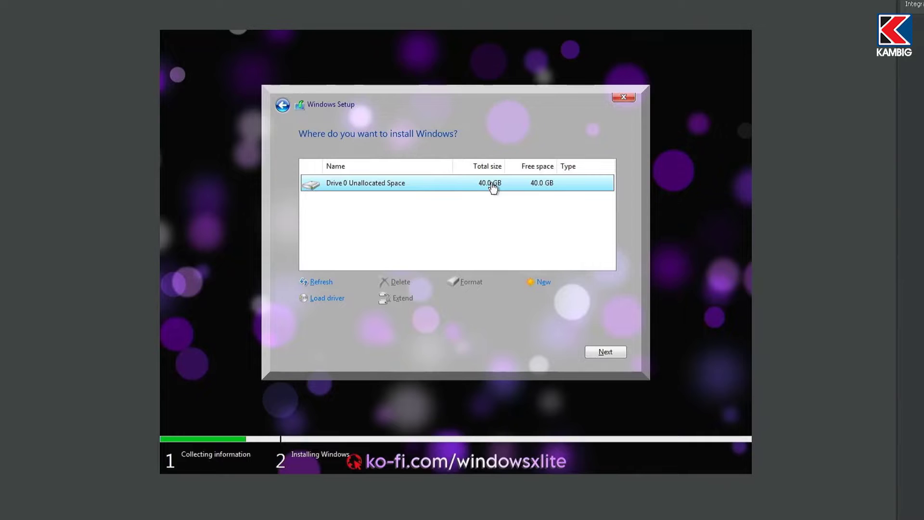
click(603, 352)
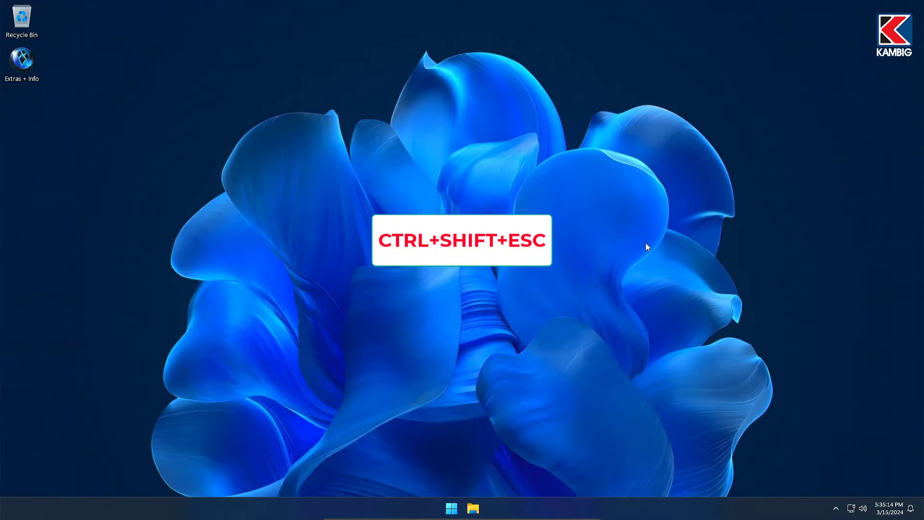
- Examine the running processes and the CPU and memory performance in Task Manager, and close it
key(ctrl+shift+Escape)
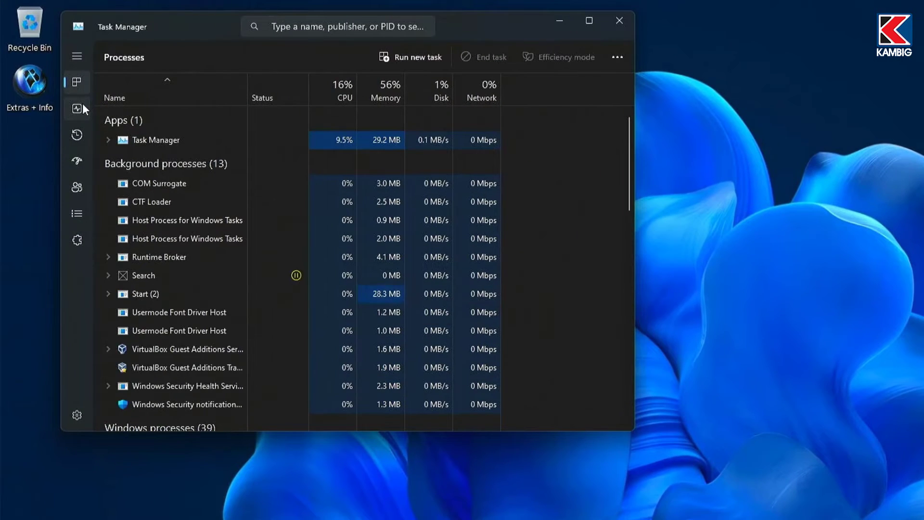
click(82, 103)
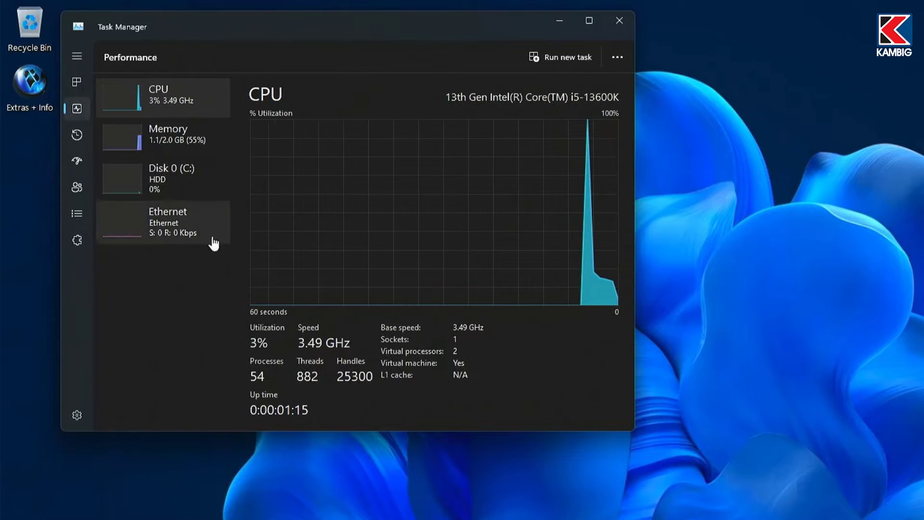
click(157, 146)
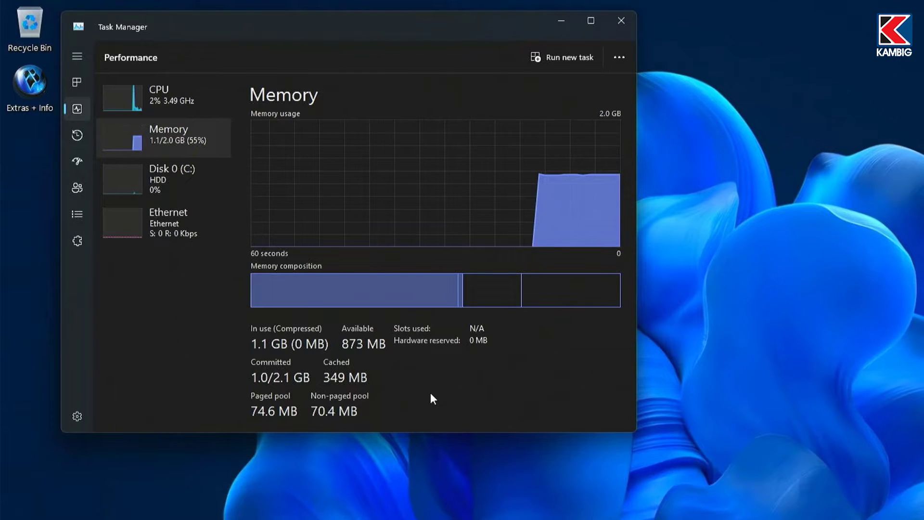
click(622, 22)
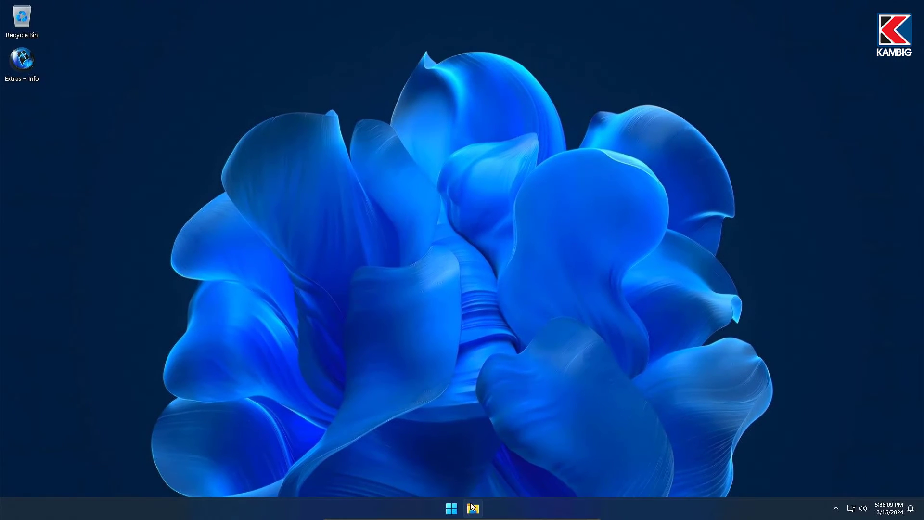
- Check the C: drive's free space in This PC and the computer's device specifications, and close both windows
click(474, 507)
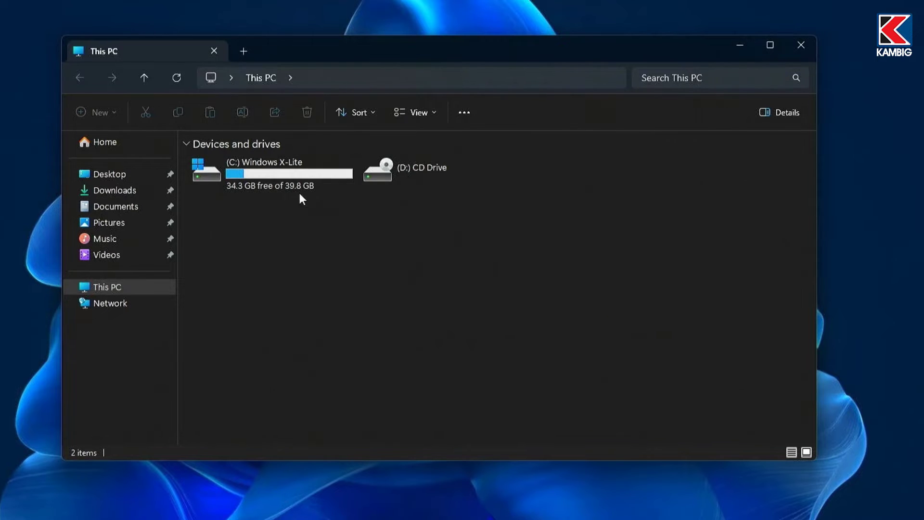
right_click(129, 287)
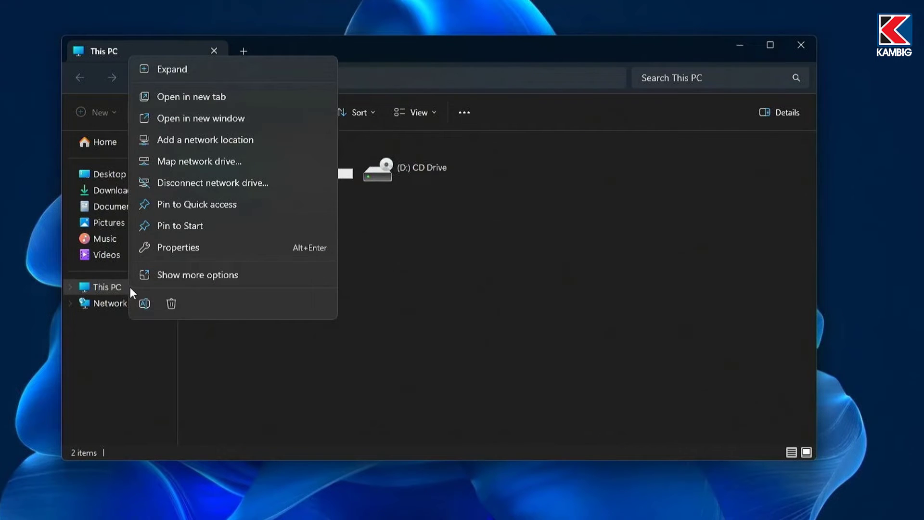
click(215, 248)
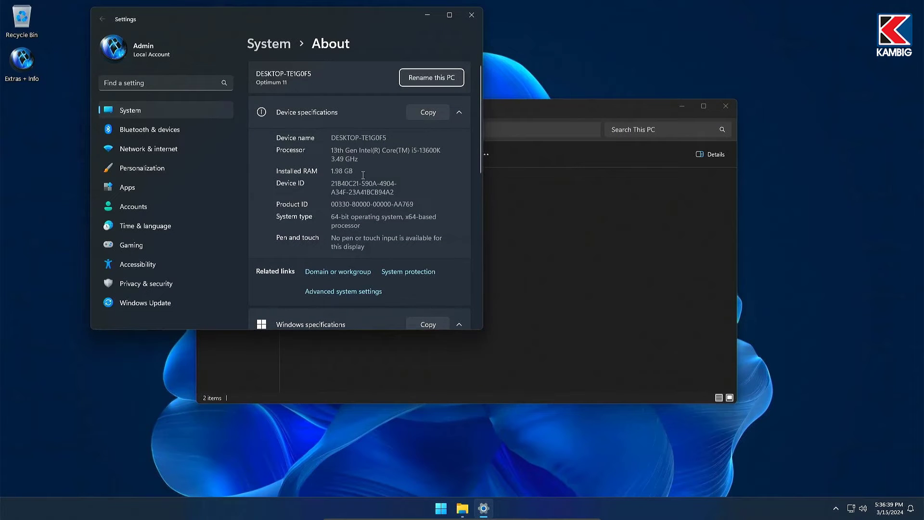
click(471, 15)
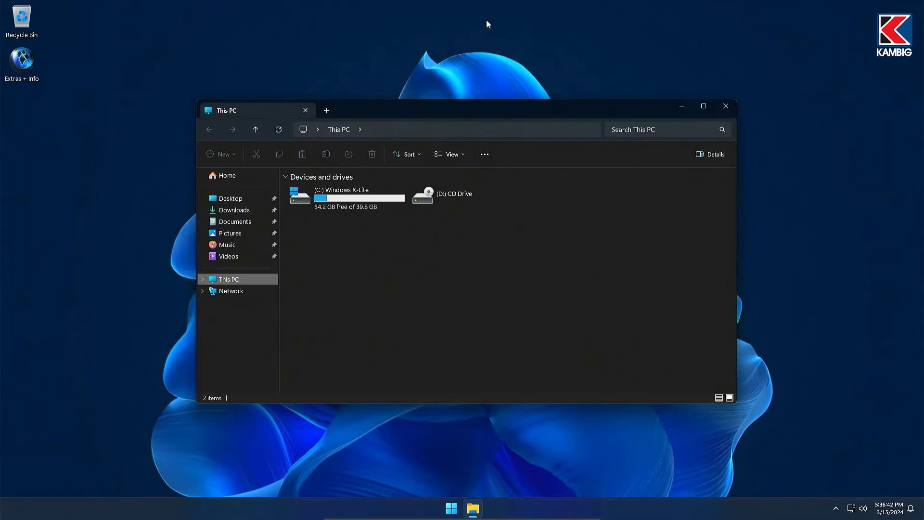
click(725, 106)
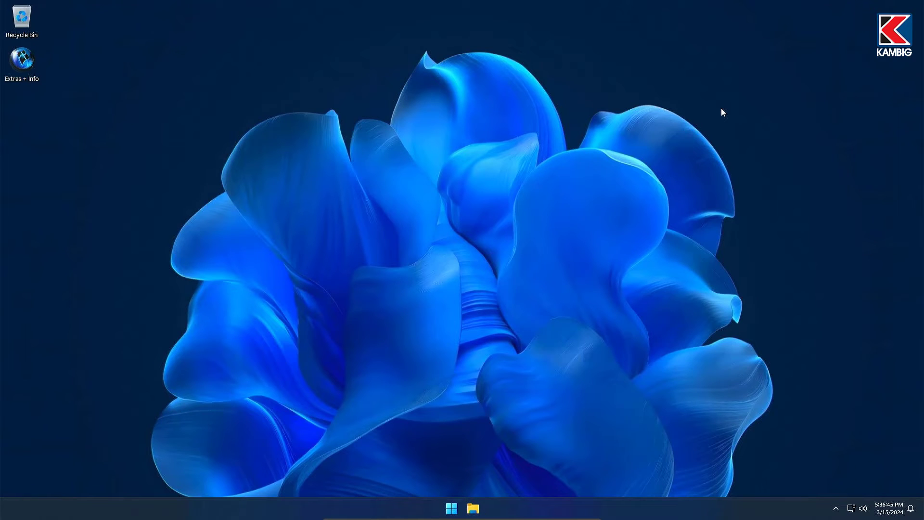
- Add a language in the Language & region settings, searching for "esp" and choosing Español (Argentina)
click(452, 508)
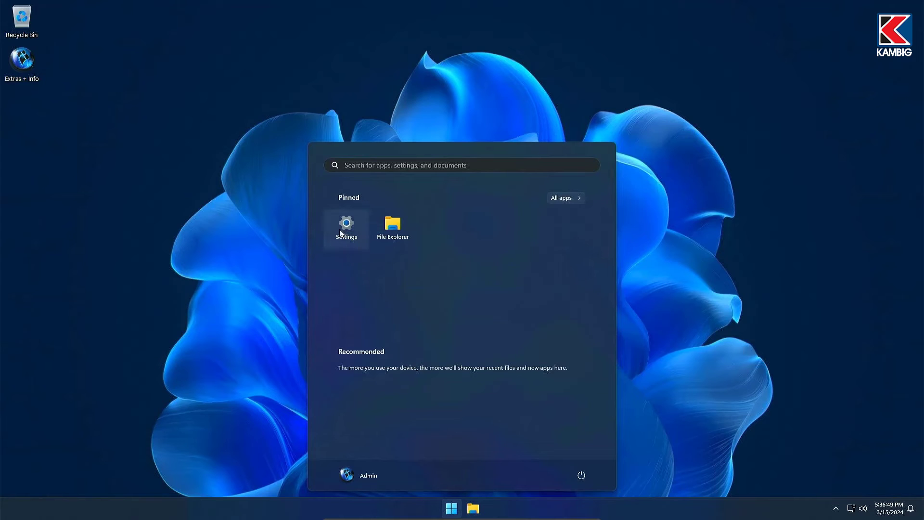
click(339, 229)
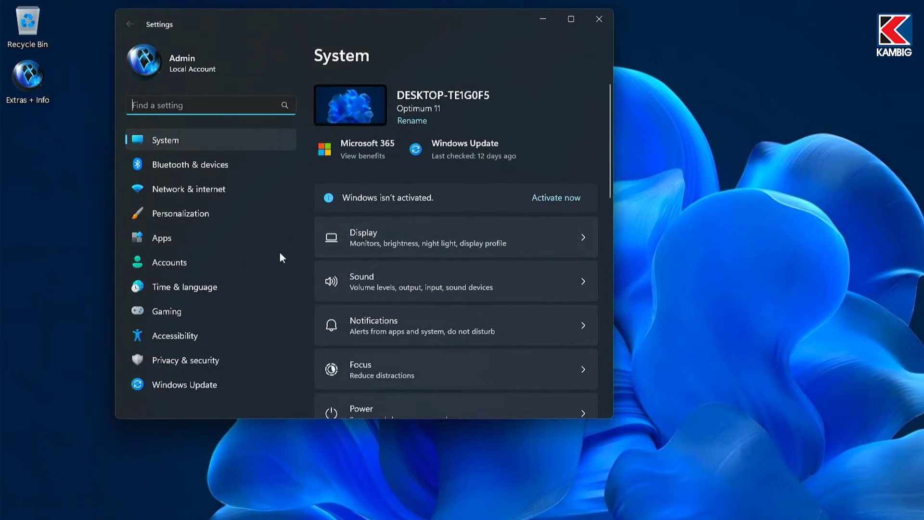
click(203, 287)
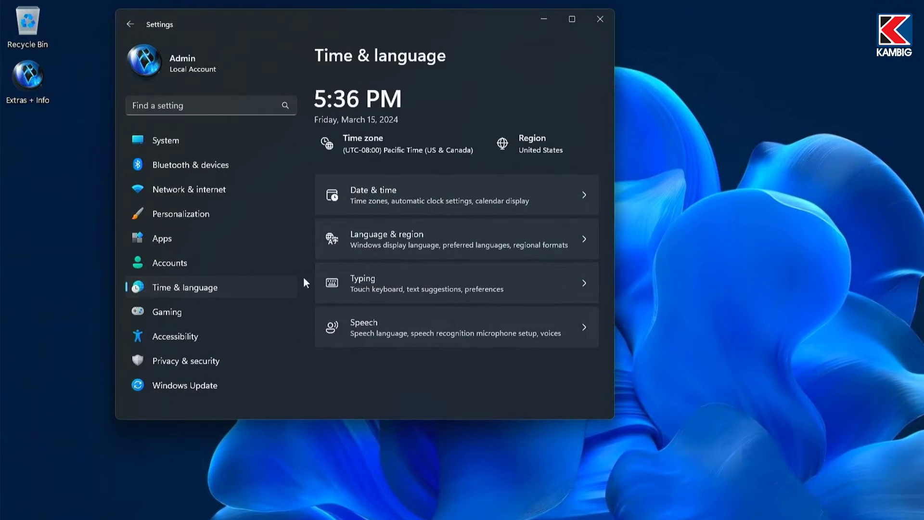
click(433, 246)
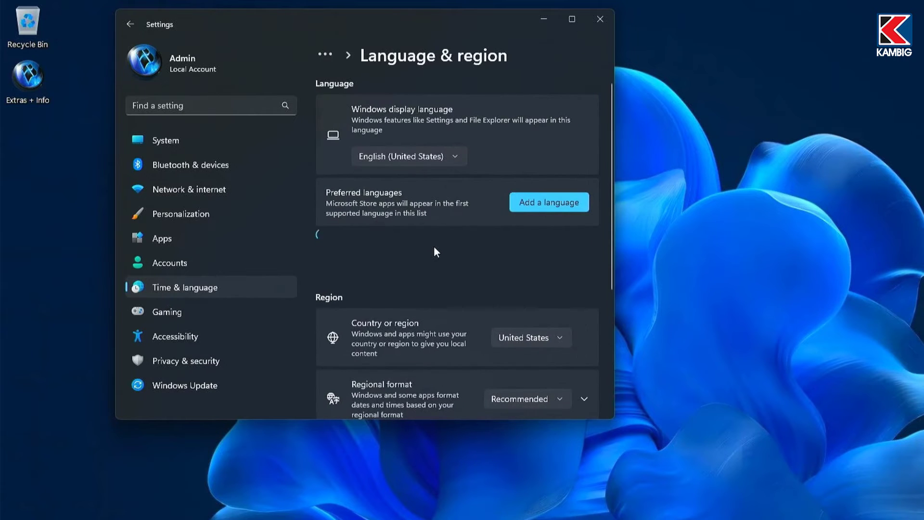
click(541, 203)
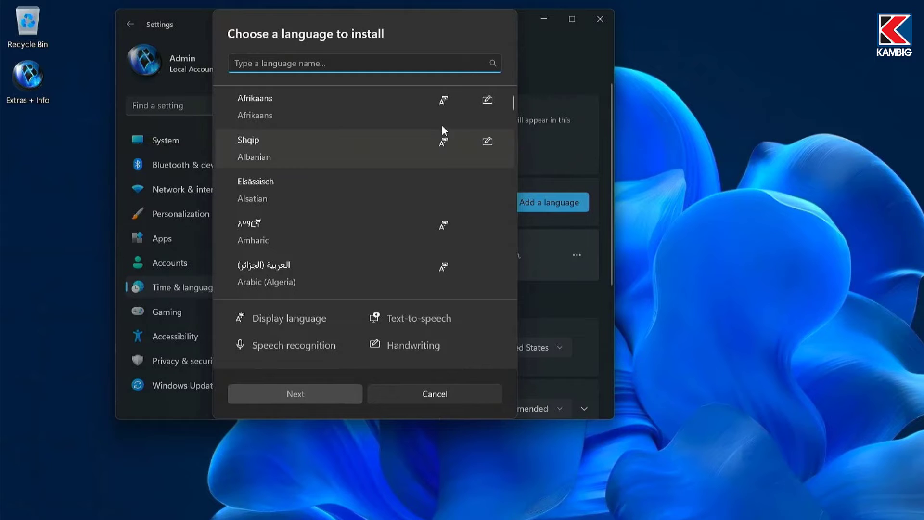
text(esp)
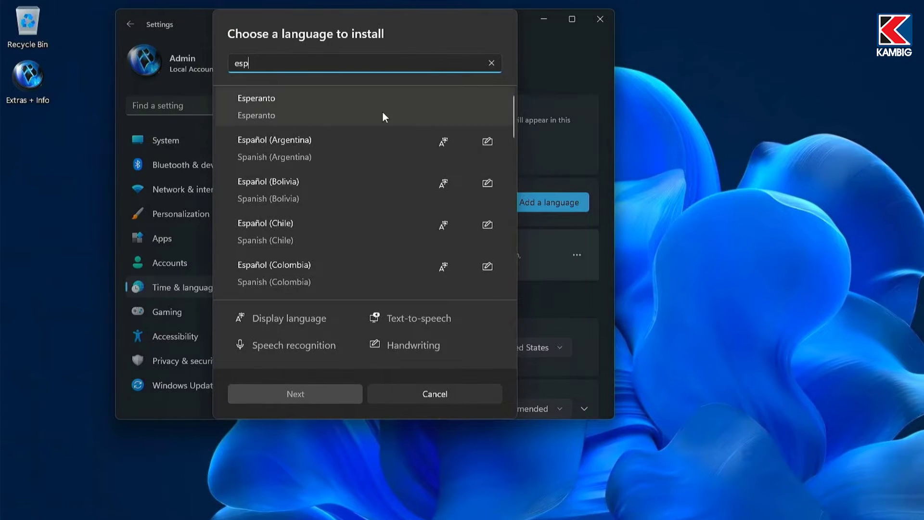
click(310, 152)
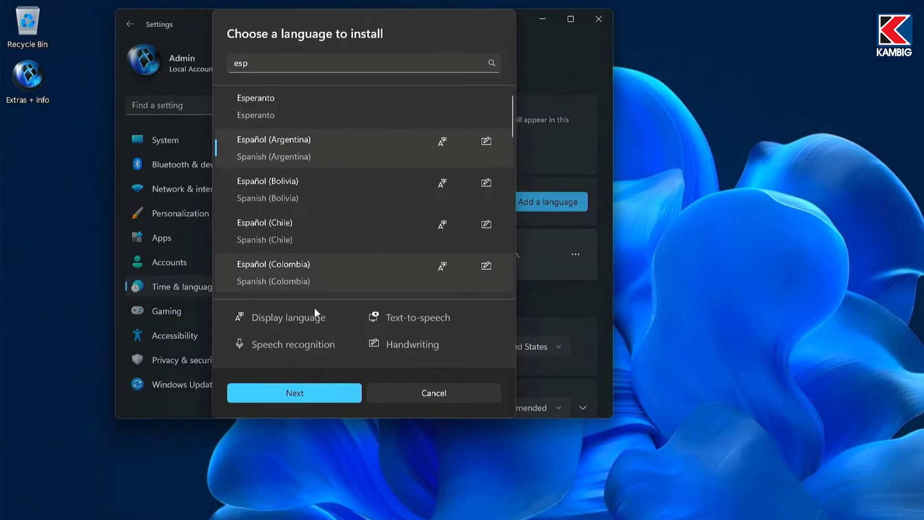
click(294, 392)
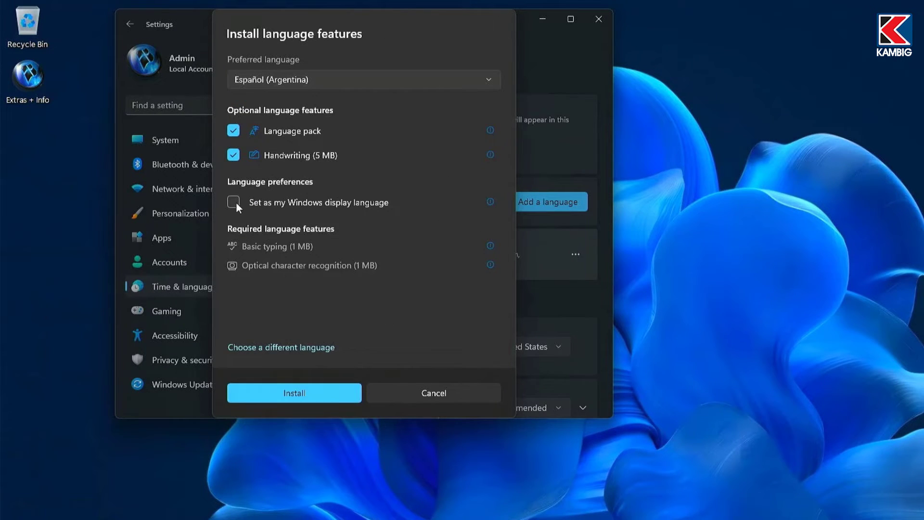
- Install the language features with Español (Argentina) set as the Windows display language, and sign out to apply it
click(234, 202)
click(301, 390)
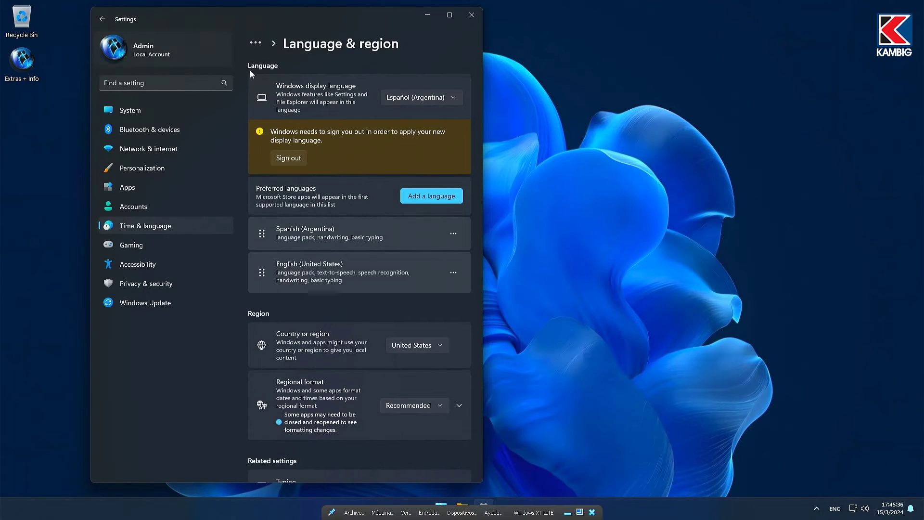
click(293, 159)
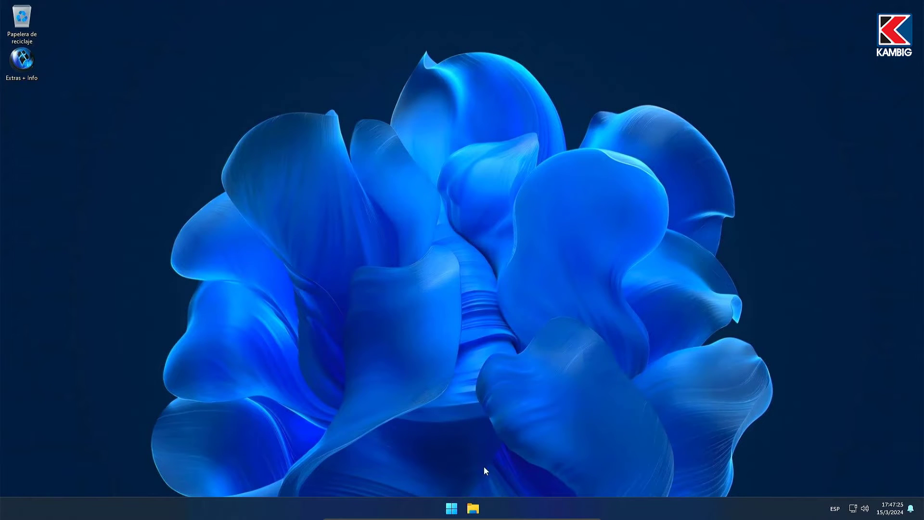
- View the System page in the Windows settings in the new display language, and close the settings
click(451, 508)
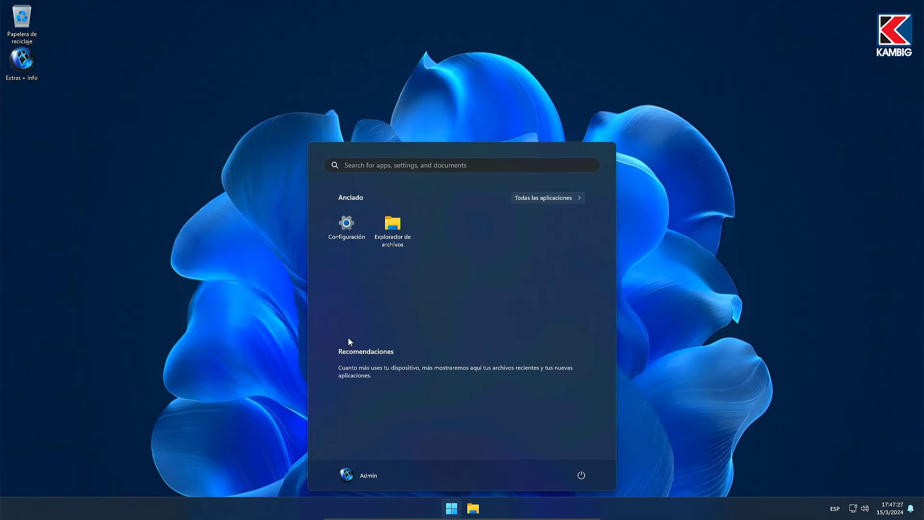
click(347, 226)
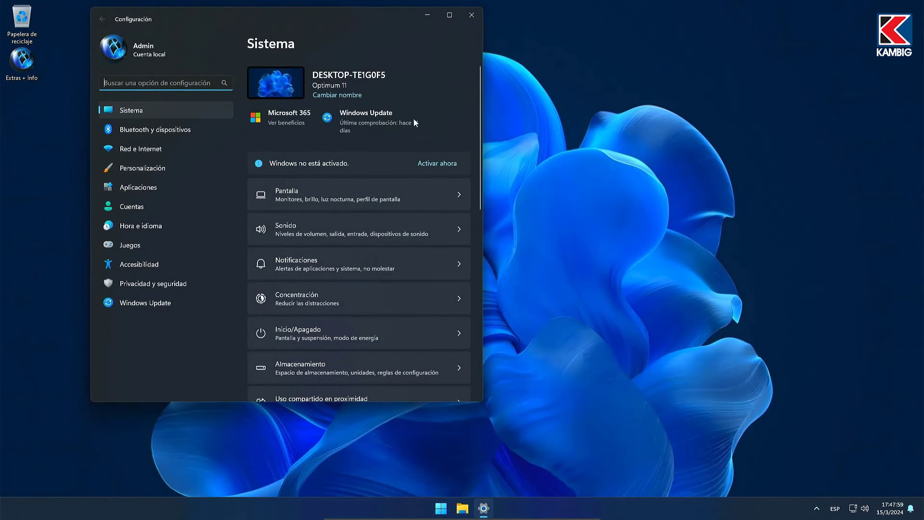
click(471, 16)
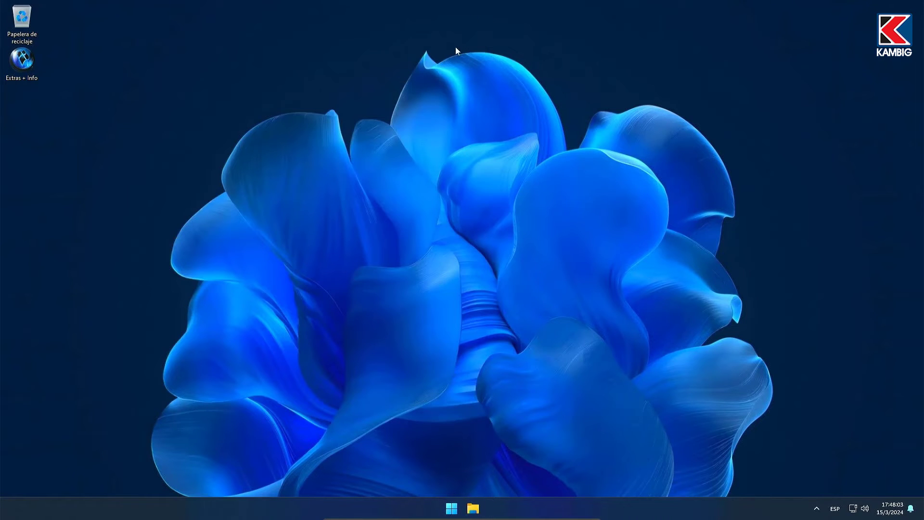
- Launch Change User Name from the Desktop Shortcuts folder in Extras + Info and select the Admin account for editing
double_click(27, 73)
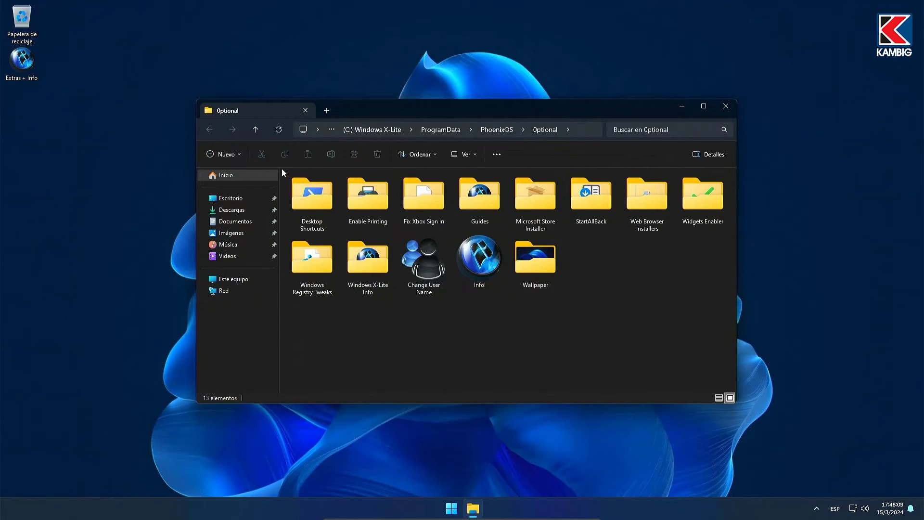
double_click(308, 190)
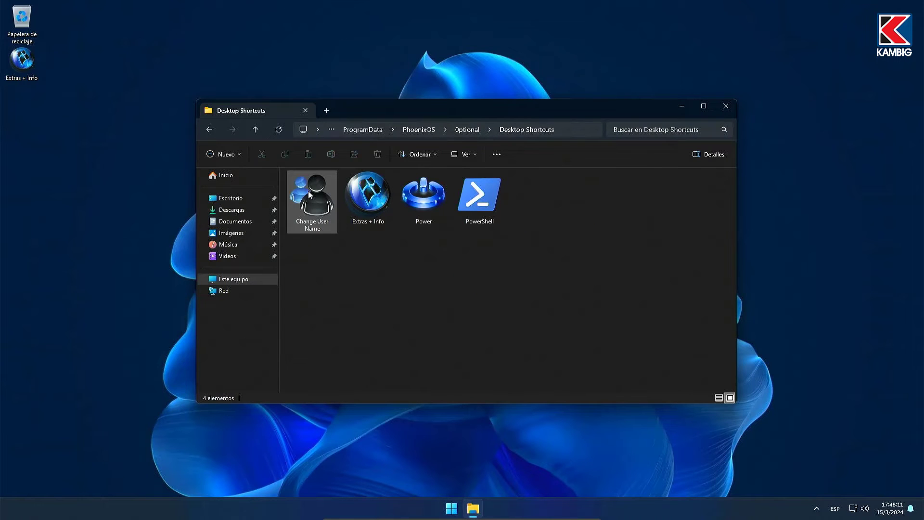
click(308, 191)
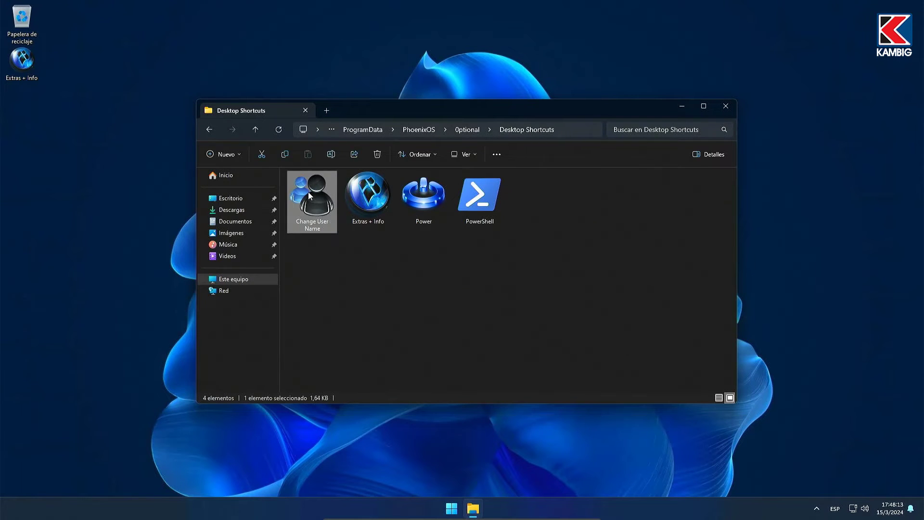
double_click(308, 191)
click(402, 212)
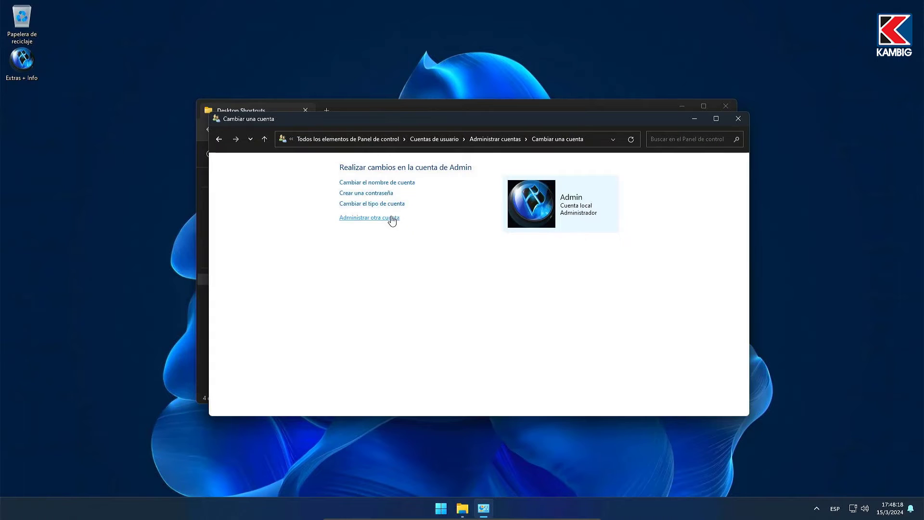
- Rename the local Admin account as KAMBIG and close the user accounts window
click(385, 184)
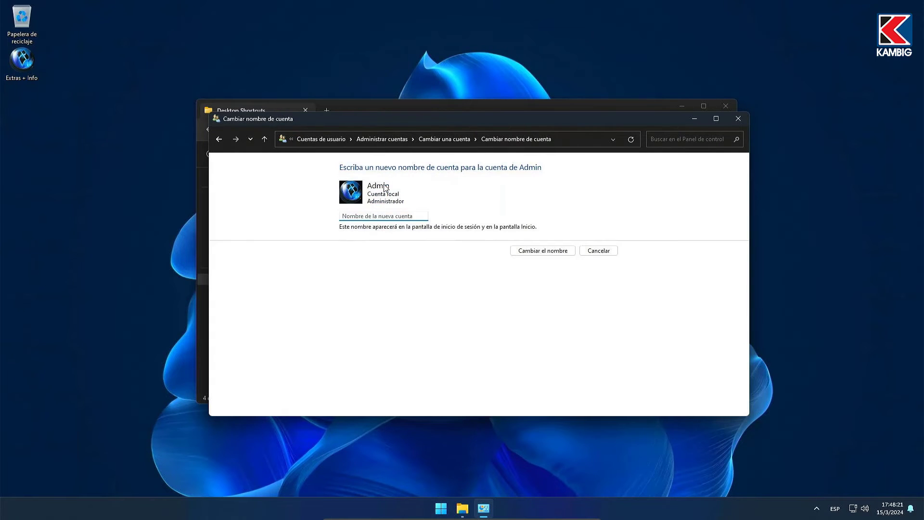
text(KAMBIG)
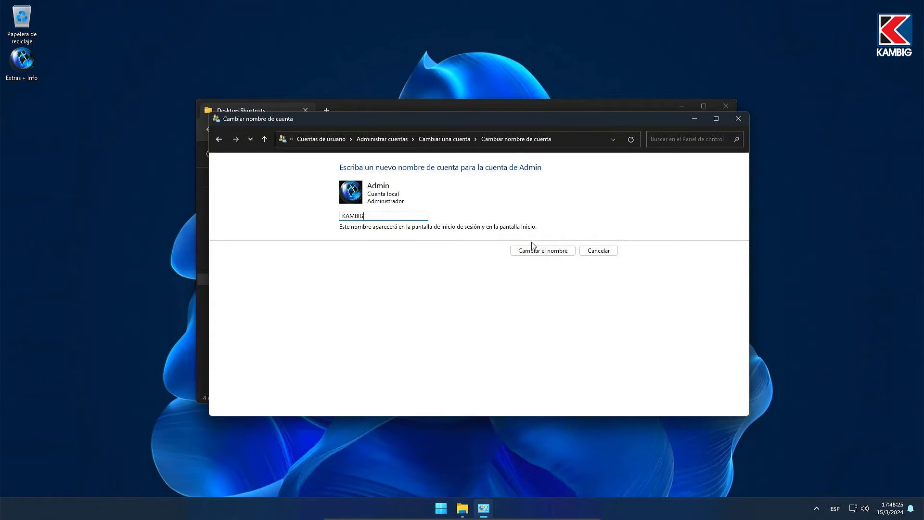
click(559, 254)
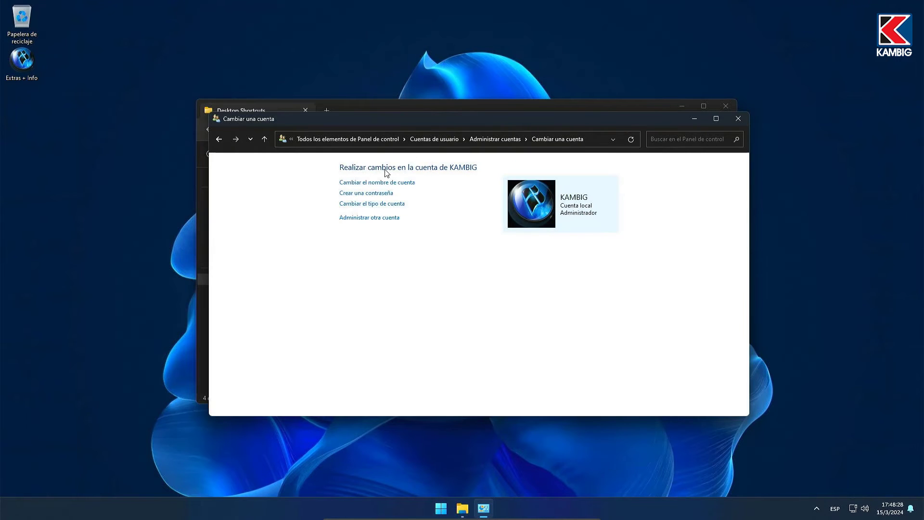
click(220, 144)
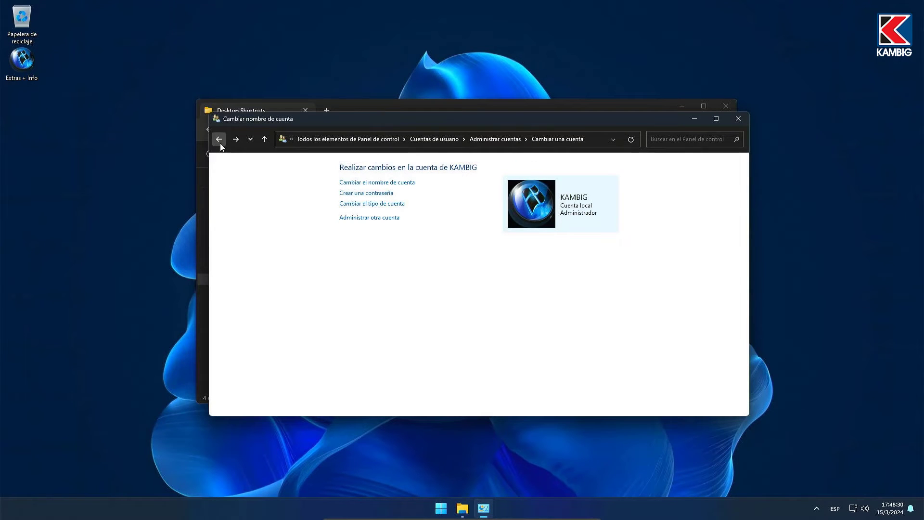
click(737, 119)
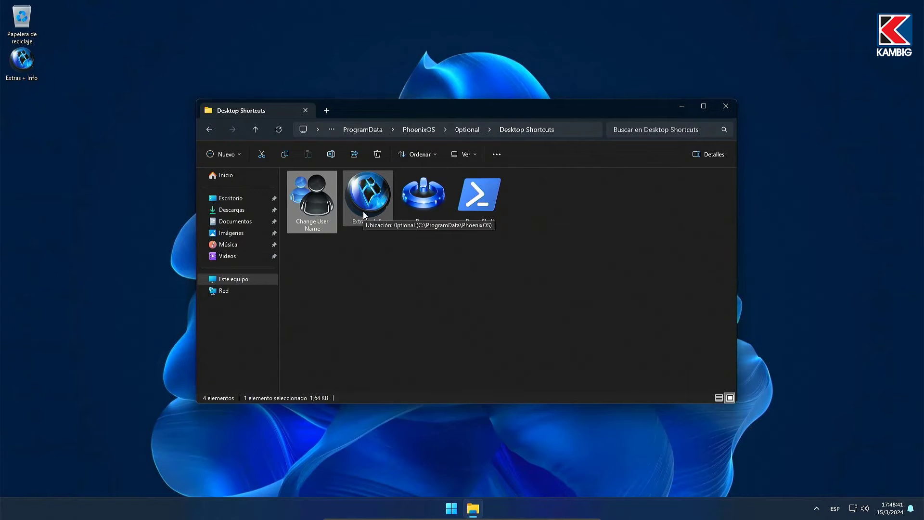
- Run Printing Enabler from the Enable Printing folder, and look into the Guides folder before returning to the Extras + Info contents
key(alt+Up)
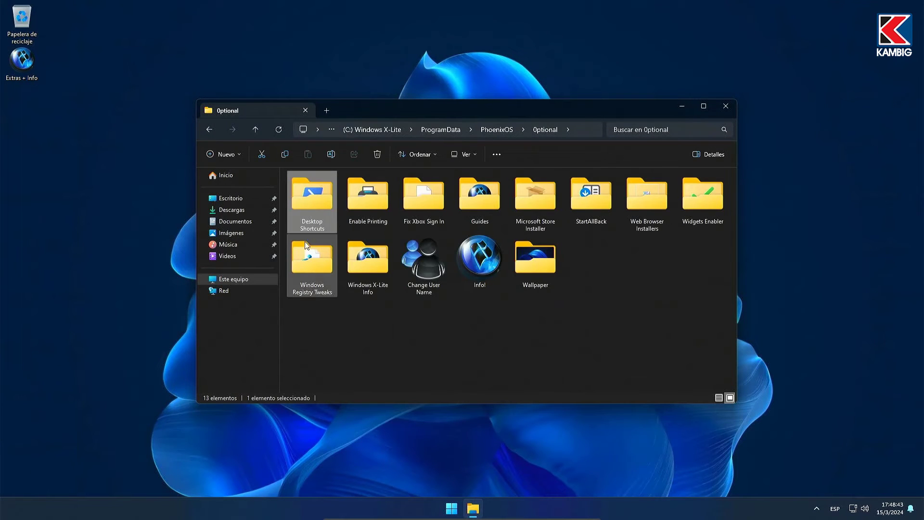
double_click(359, 194)
click(324, 207)
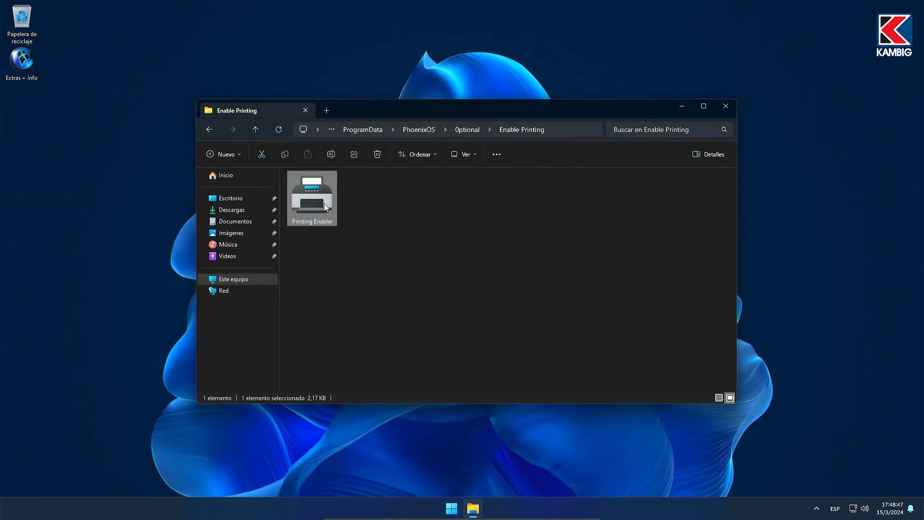
double_click(325, 207)
click(209, 130)
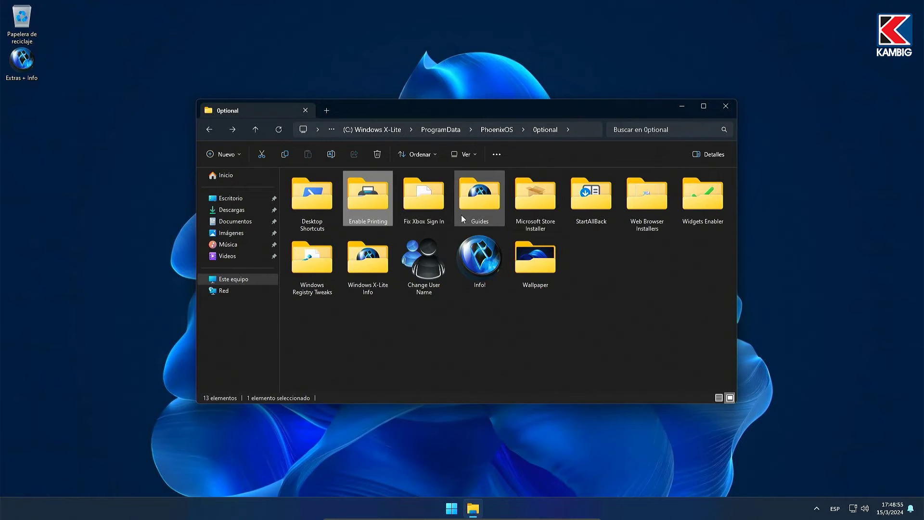
double_click(478, 208)
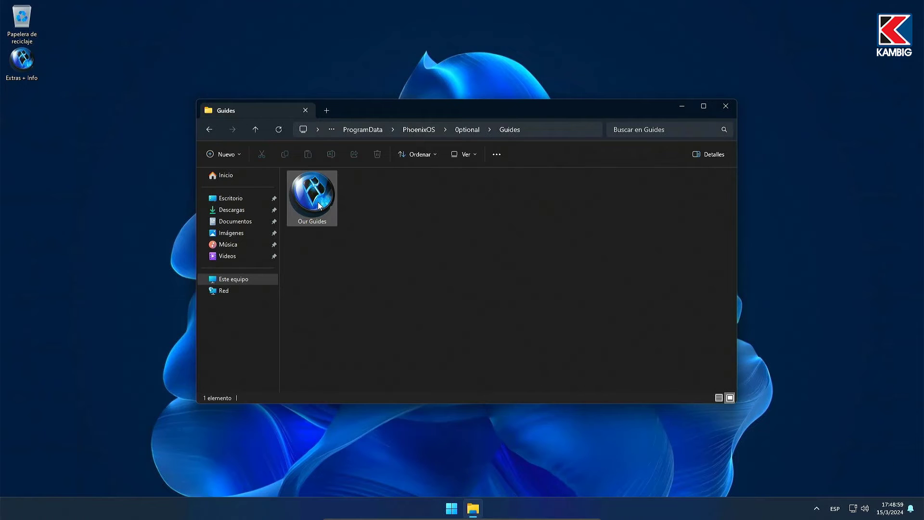
click(209, 129)
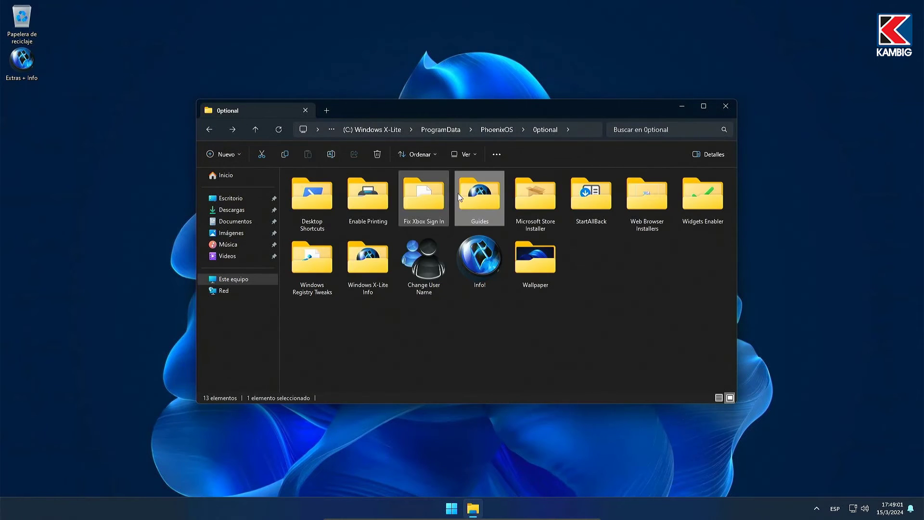
- Install Microsoft Store from MS_Store.msix in the Microsoft Store Installer folder and let it launch
double_click(528, 193)
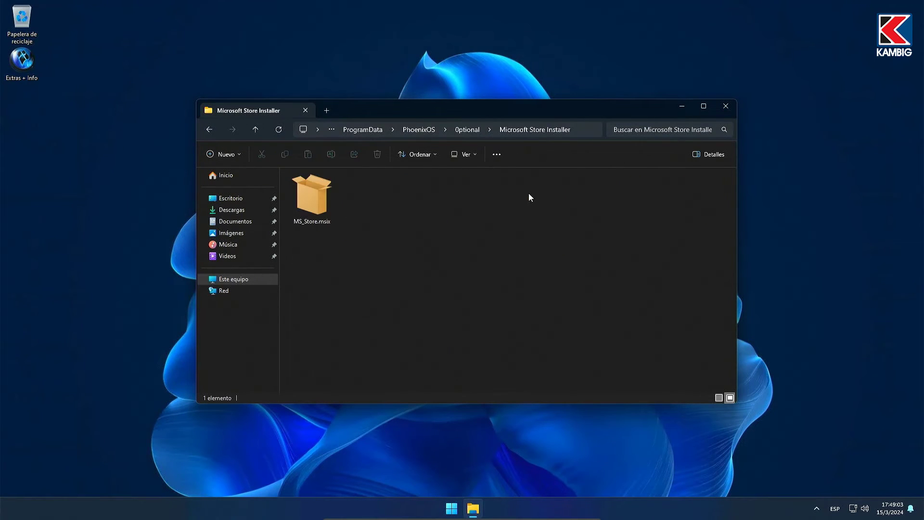
double_click(314, 198)
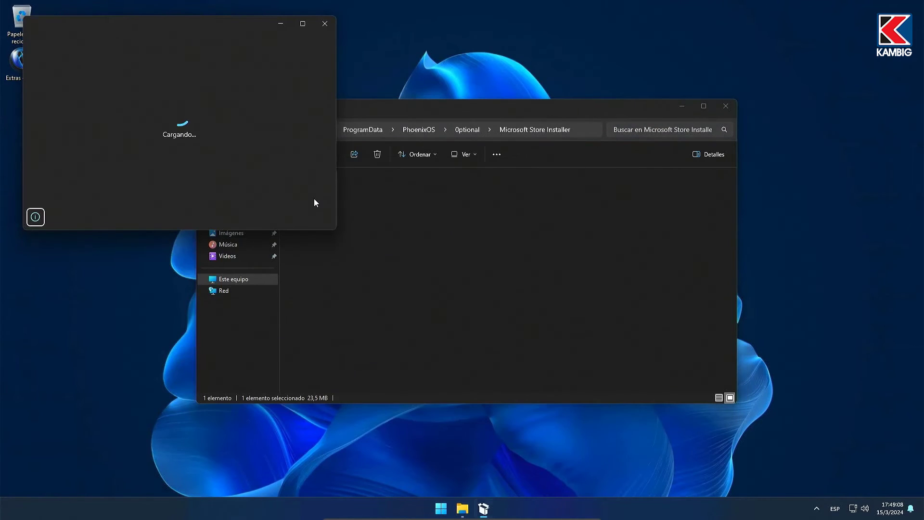
click(315, 199)
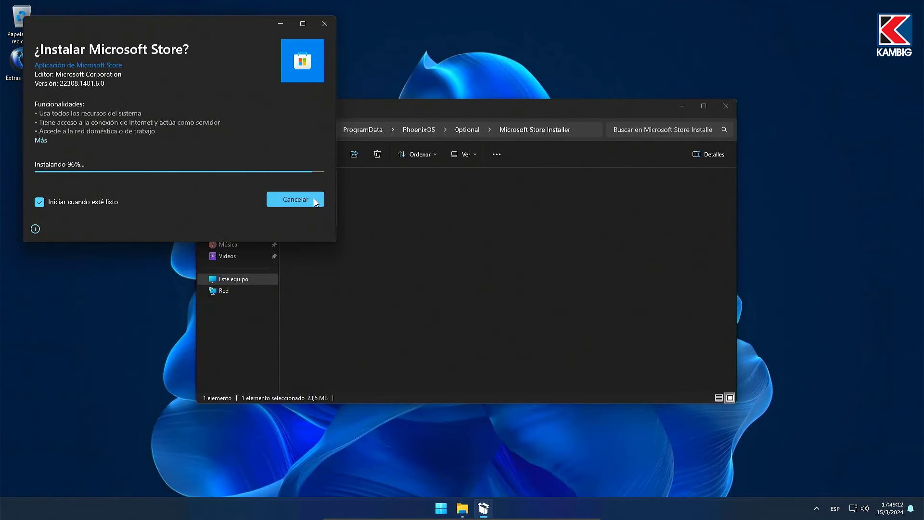
click(296, 202)
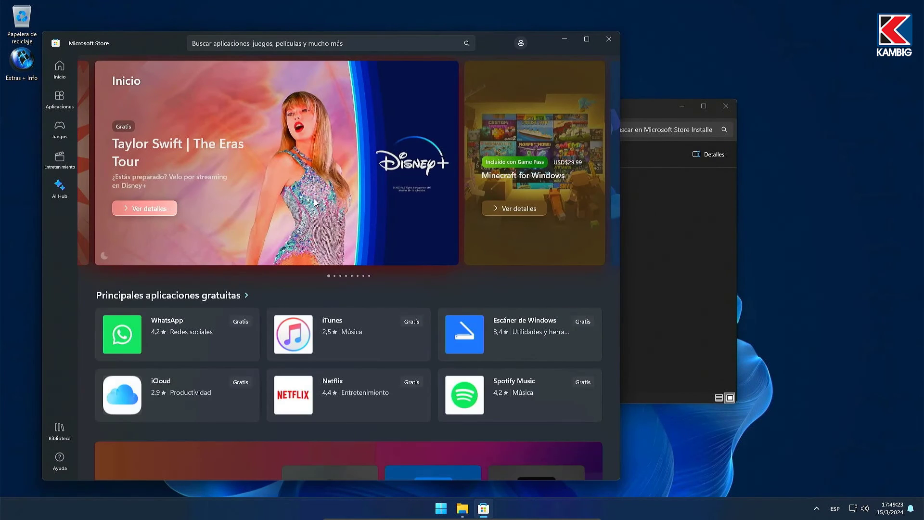
- Install WhatsApp from Microsoft Store, open it to test it, and close both WhatsApp and the store
click(114, 336)
click(164, 226)
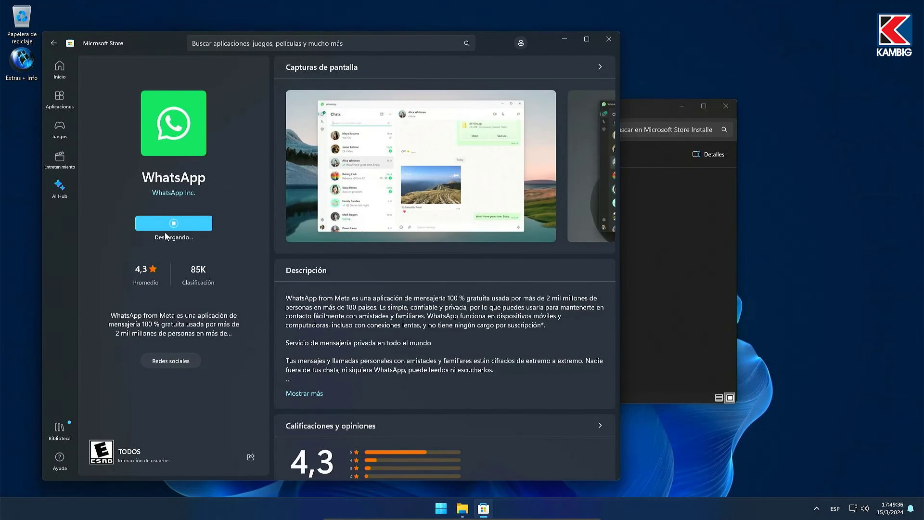
click(165, 227)
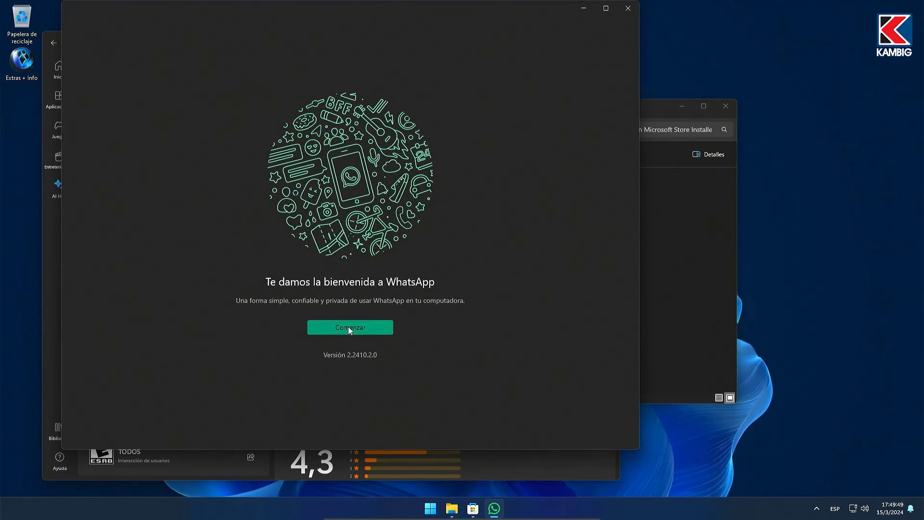
click(349, 327)
click(628, 8)
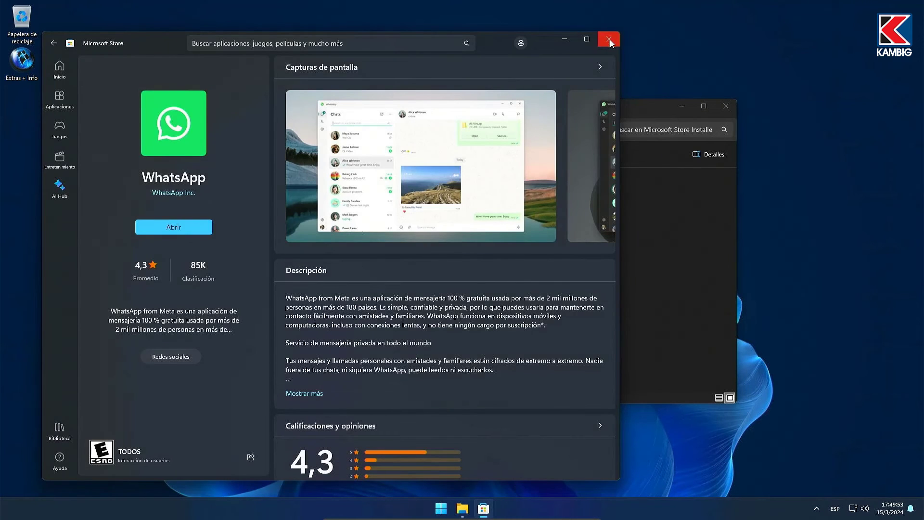
click(610, 40)
- Run StartAllBack_3.7.5_setup.exe from the StartAllBack folder and install it for all users
key(alt+Up)
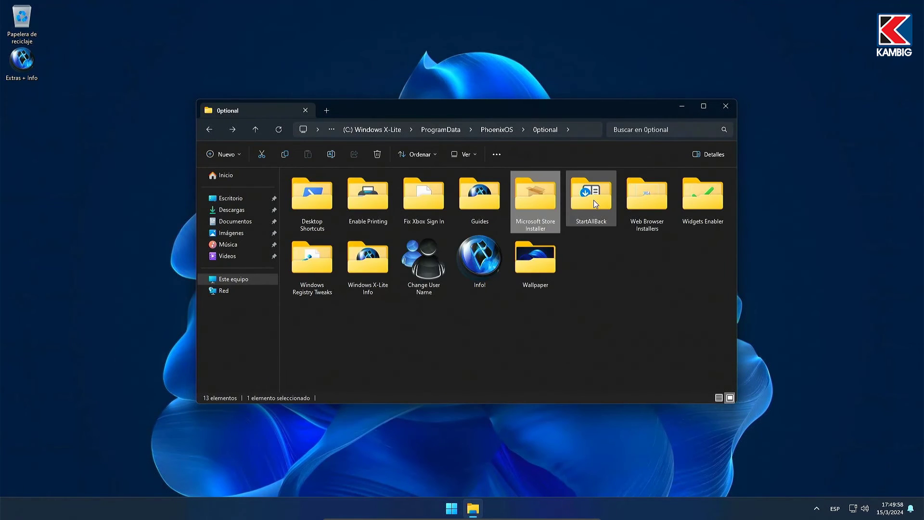
double_click(593, 200)
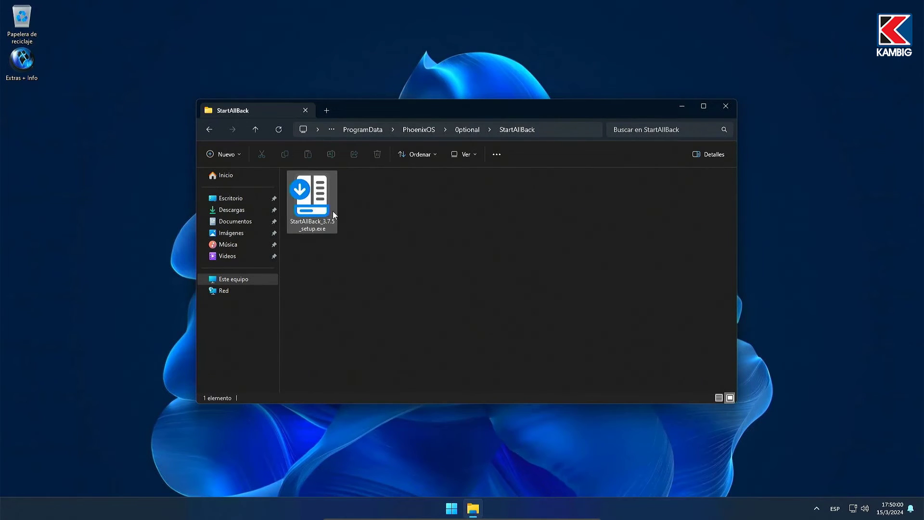
double_click(326, 212)
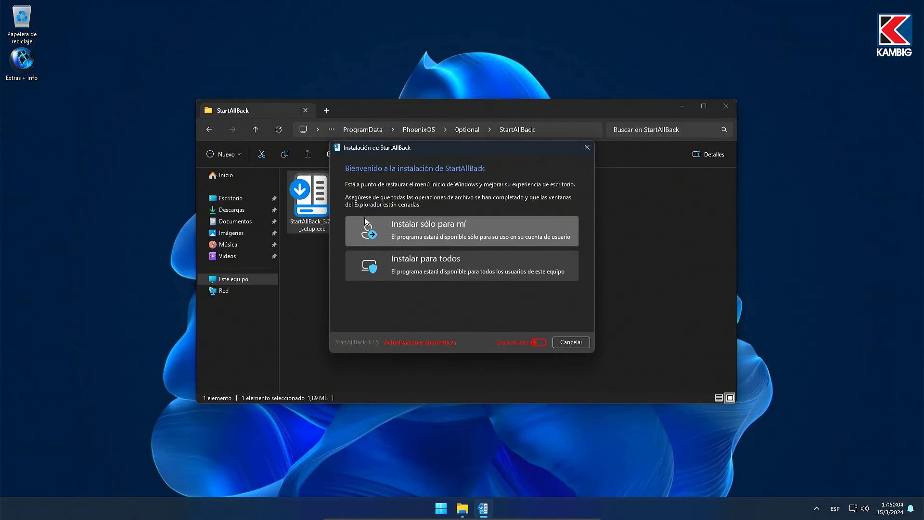
click(440, 260)
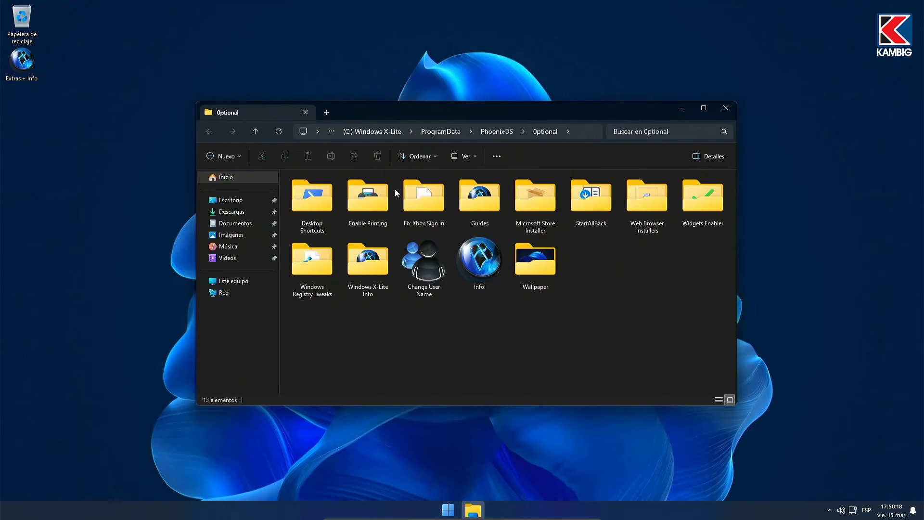
- Install Google Chrome with Chrome Installer.exe from the Web Browser Installers folder, and open Chrome's settings in a maximized window
double_click(639, 201)
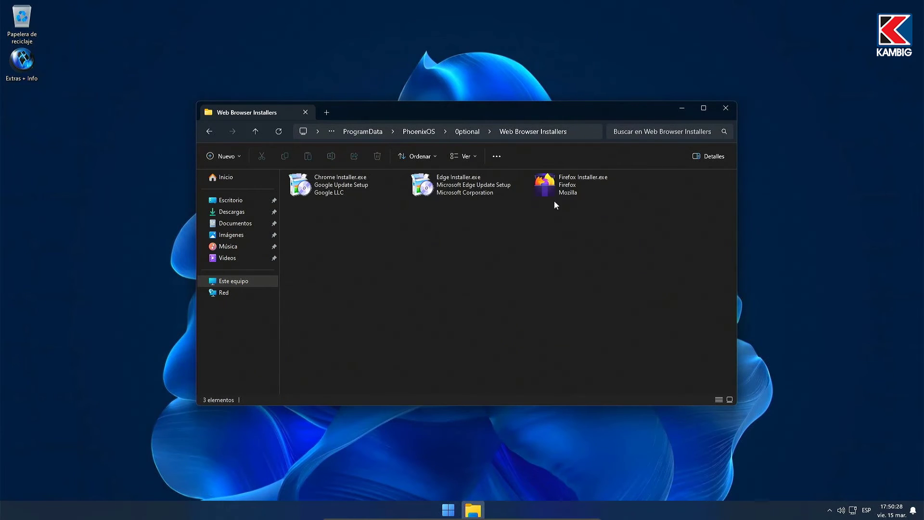
double_click(332, 199)
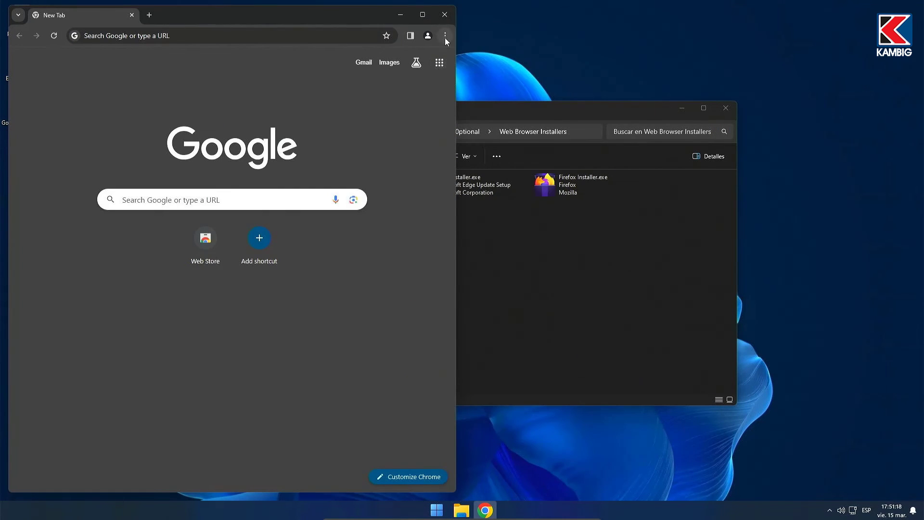
click(445, 37)
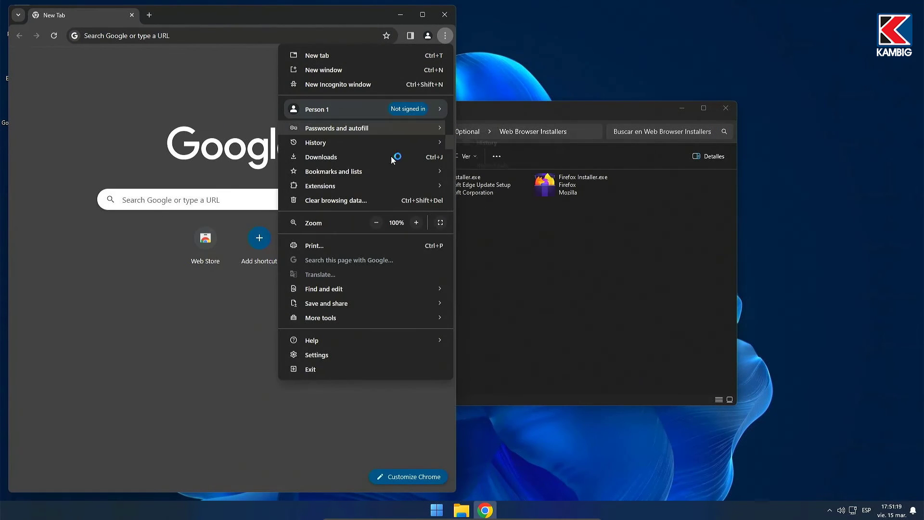
click(319, 360)
click(423, 15)
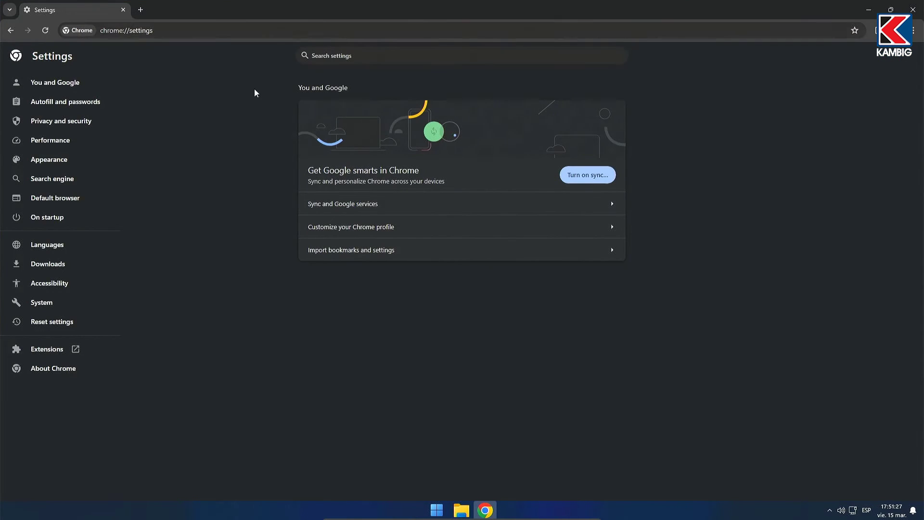
- Add Spanish (Argentina) to Chrome's preferred languages
click(47, 245)
click(596, 120)
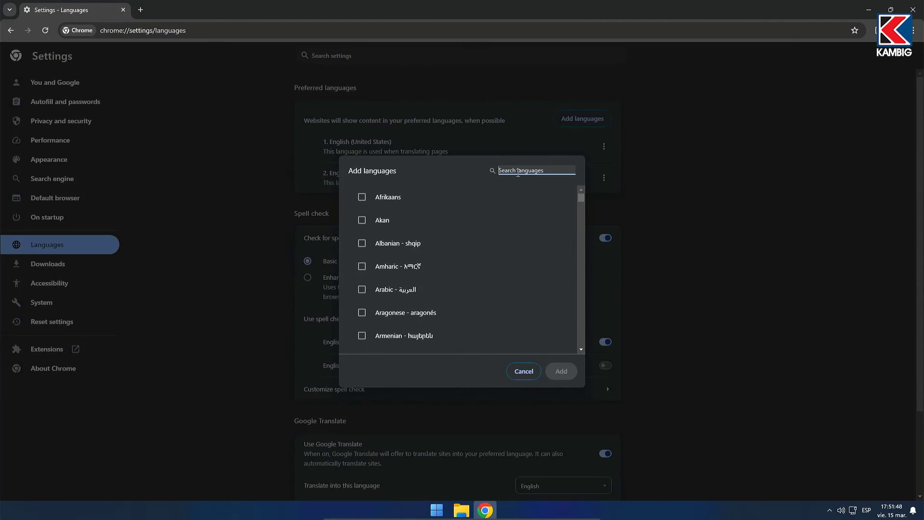
text(ESP)
click(419, 243)
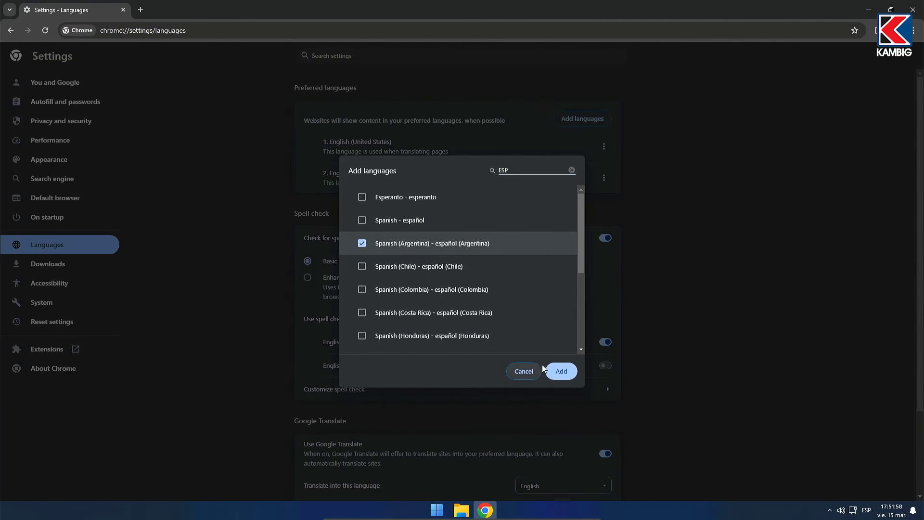
click(561, 371)
- Move Spanish (Argentina) to the top of Chrome's preferred languages and remove English (United States)
click(603, 206)
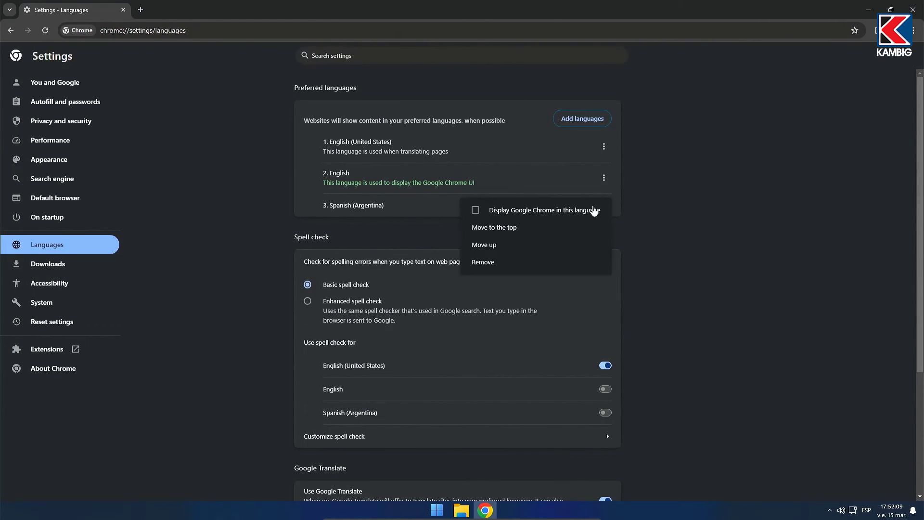
click(504, 227)
click(604, 170)
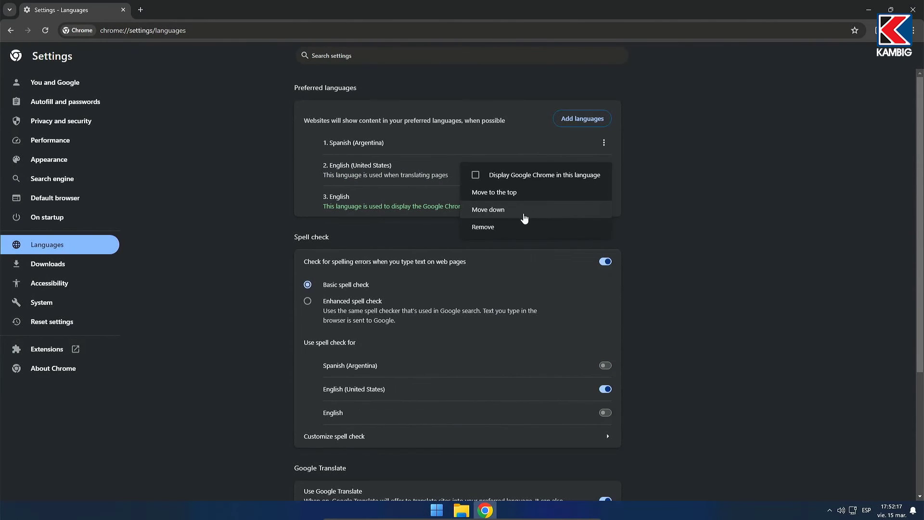
click(509, 227)
- Set Chrome to display its interface in Spanish (Argentina) and relaunch the browser
click(608, 144)
click(520, 153)
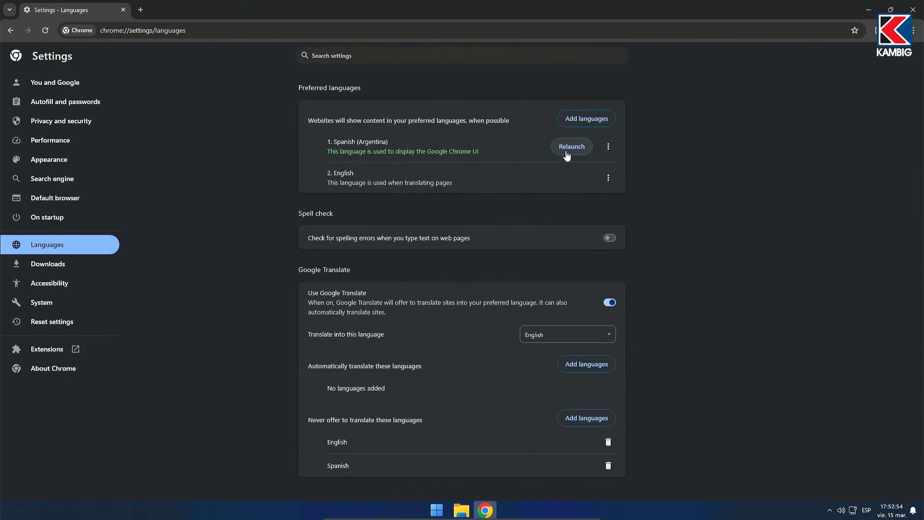
click(568, 151)
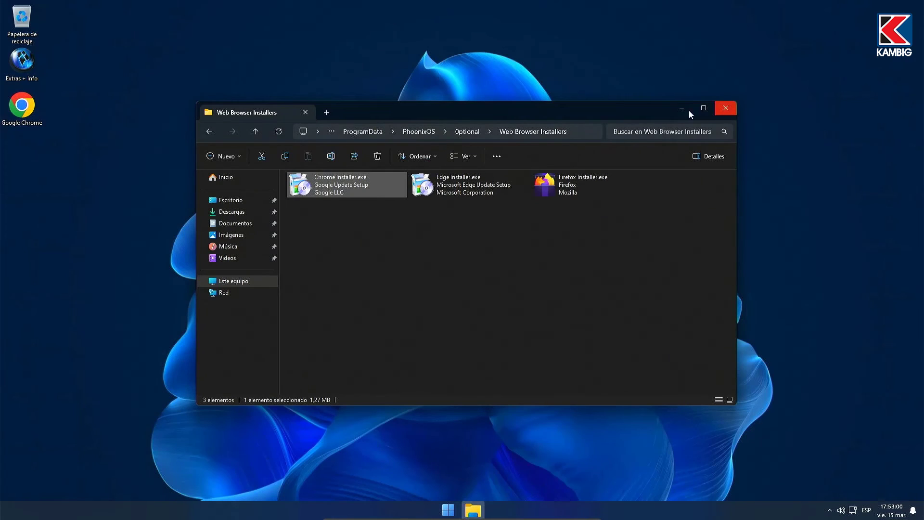
- Run Widgets ON from the Widgets Enabler folder and accept adding its entries to the registry
key(alt+Left)
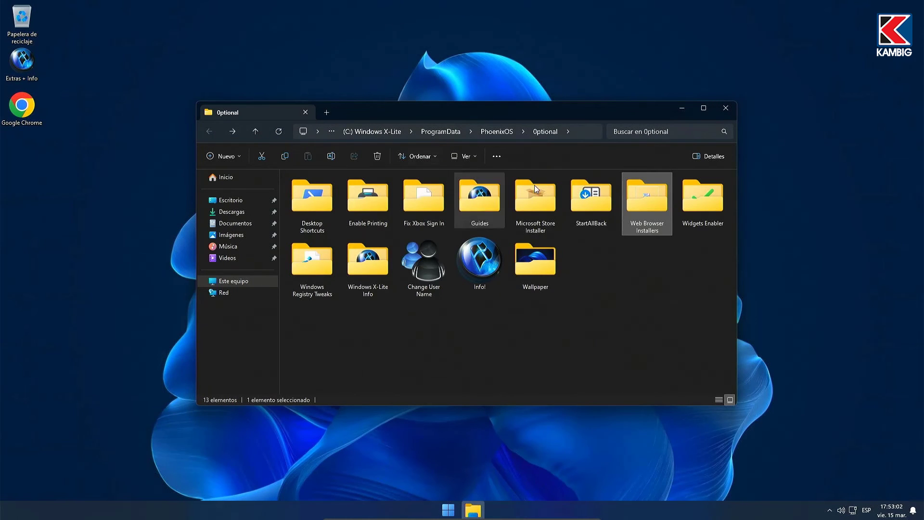
double_click(697, 201)
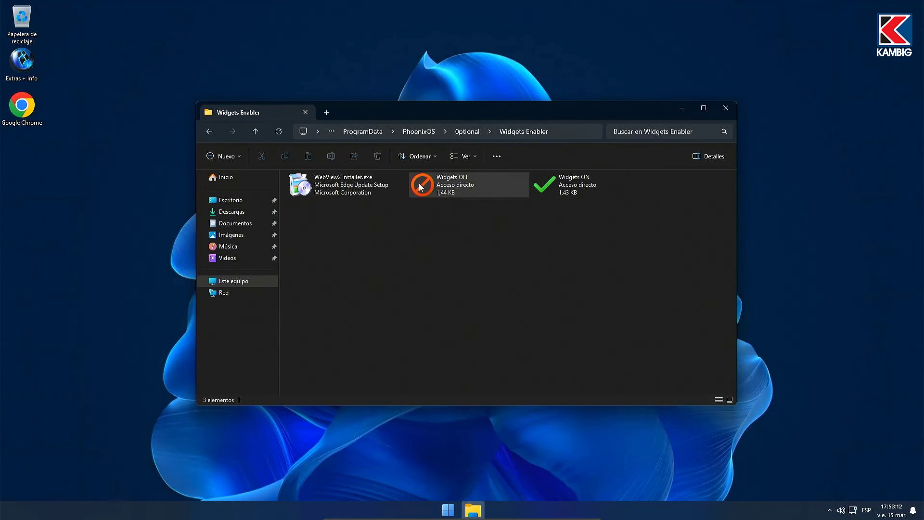
click(451, 183)
double_click(580, 189)
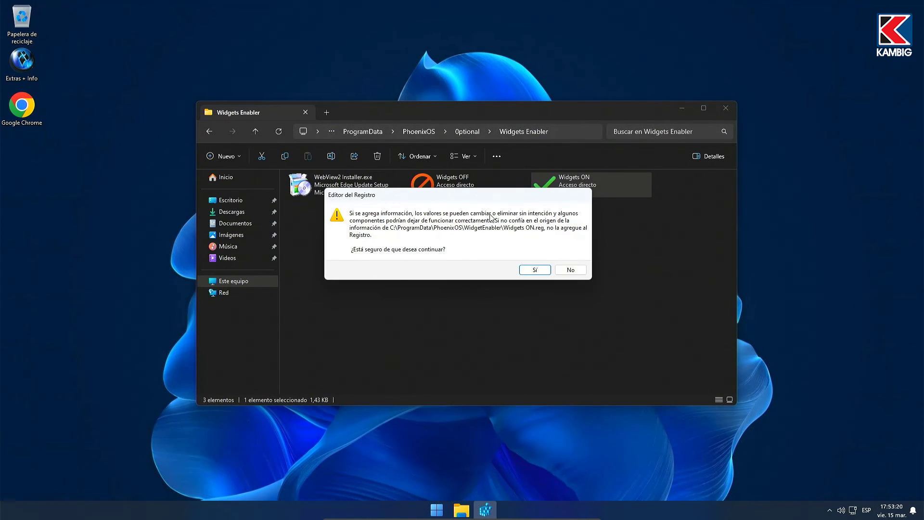
click(537, 269)
click(562, 256)
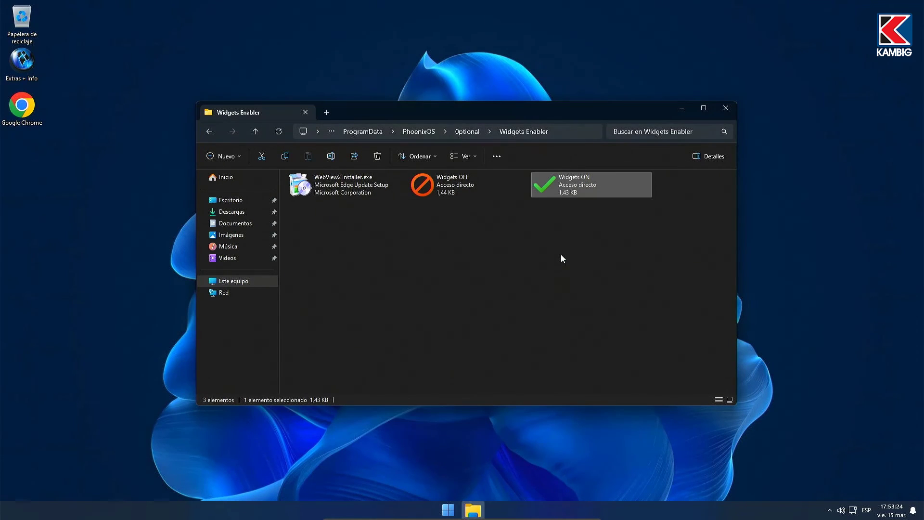
- Review the contents of the Windows Registry Tweaks and Windows X-Lite Info folders
click(212, 133)
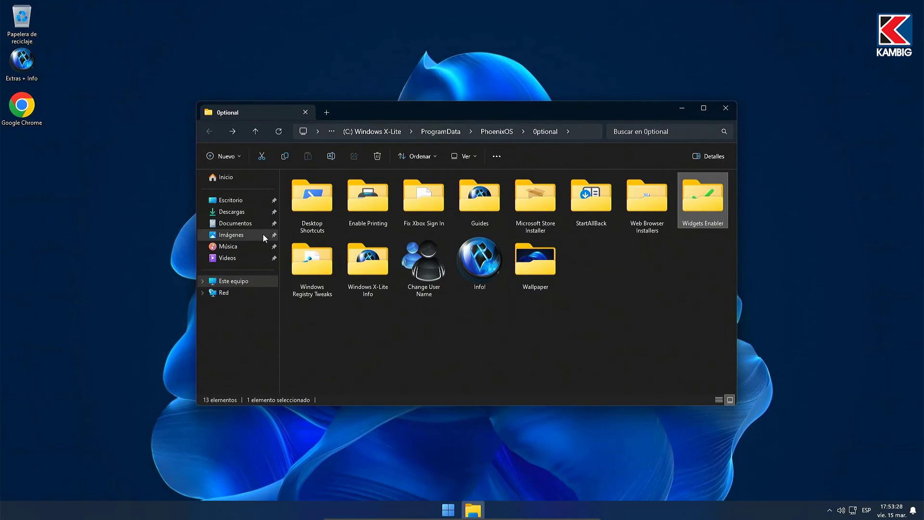
double_click(309, 262)
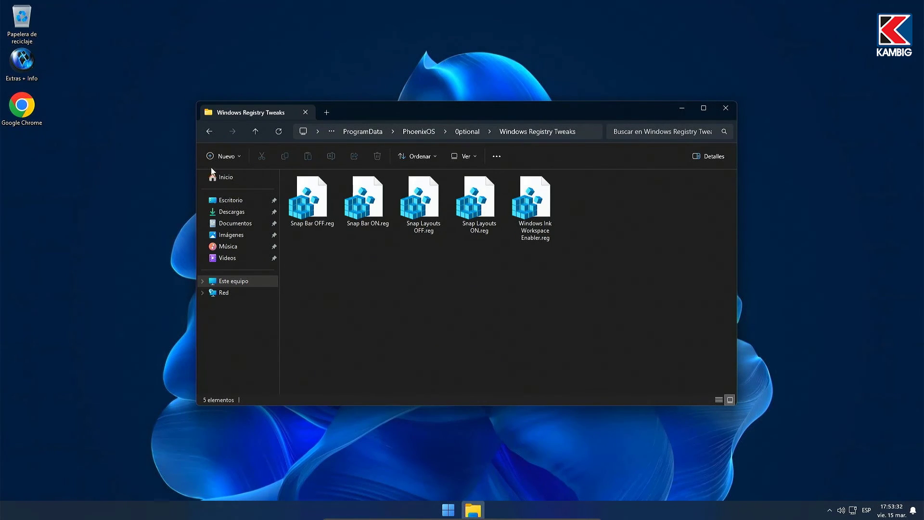
click(207, 136)
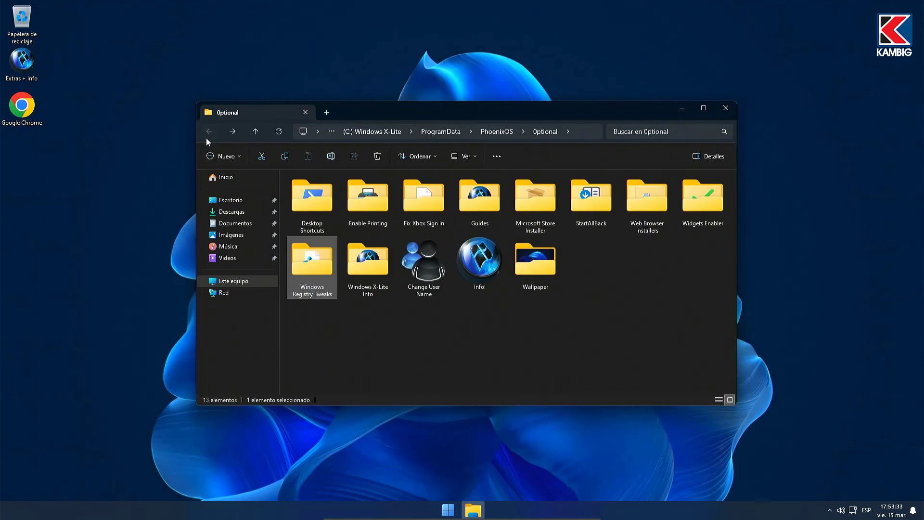
double_click(374, 261)
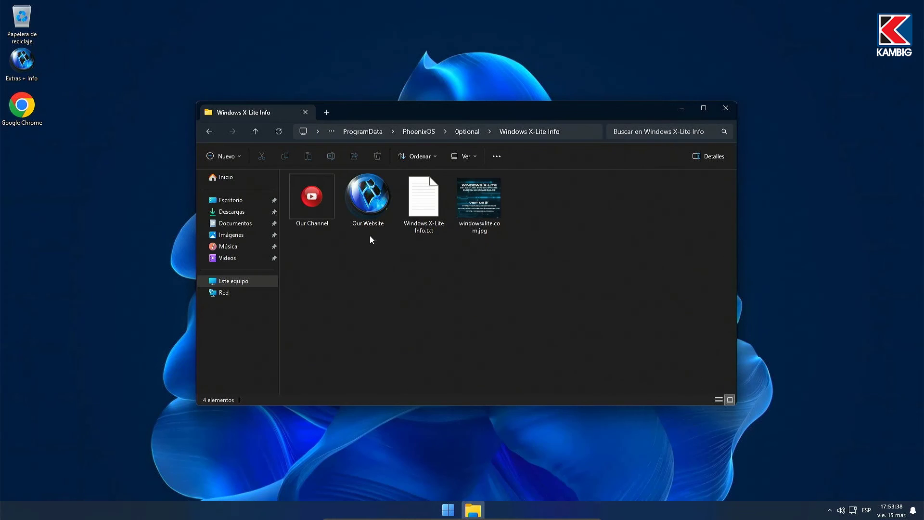
click(209, 133)
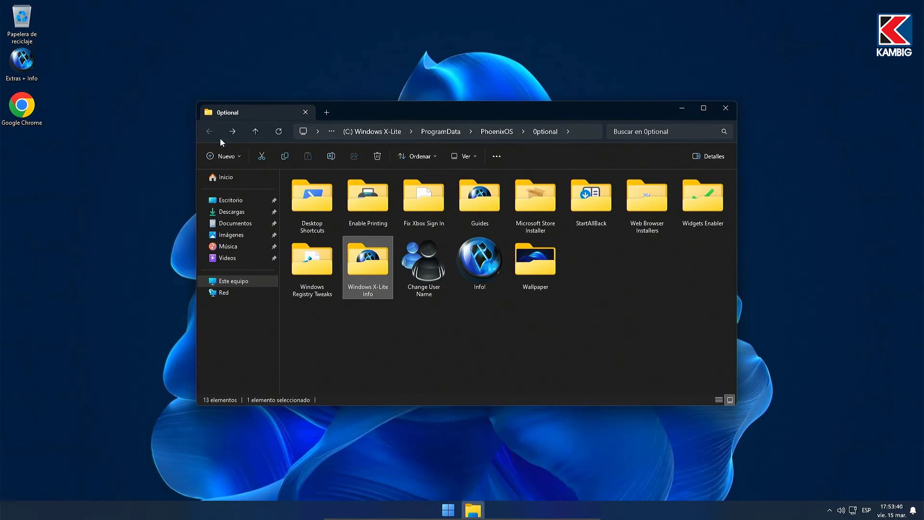
- Open the Wallpaper folder and set img3.jpg as the desktop background
double_click(528, 262)
click(666, 241)
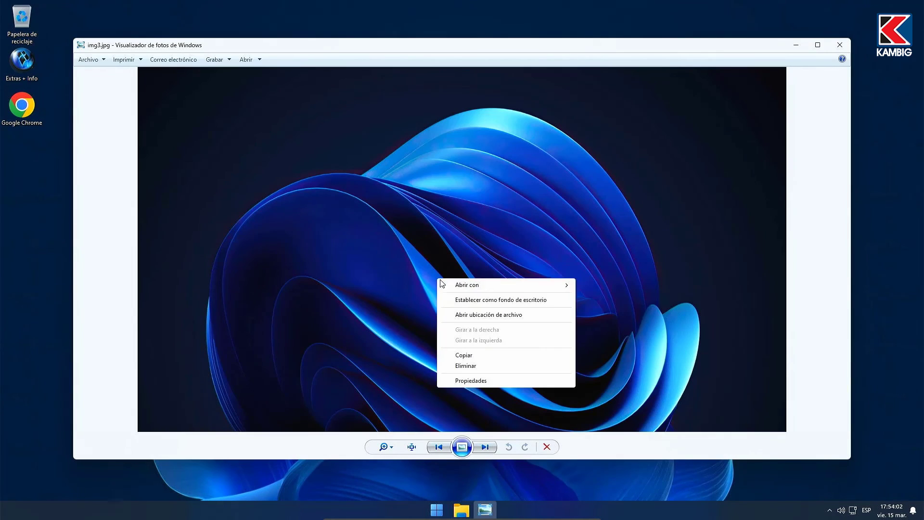
click(473, 299)
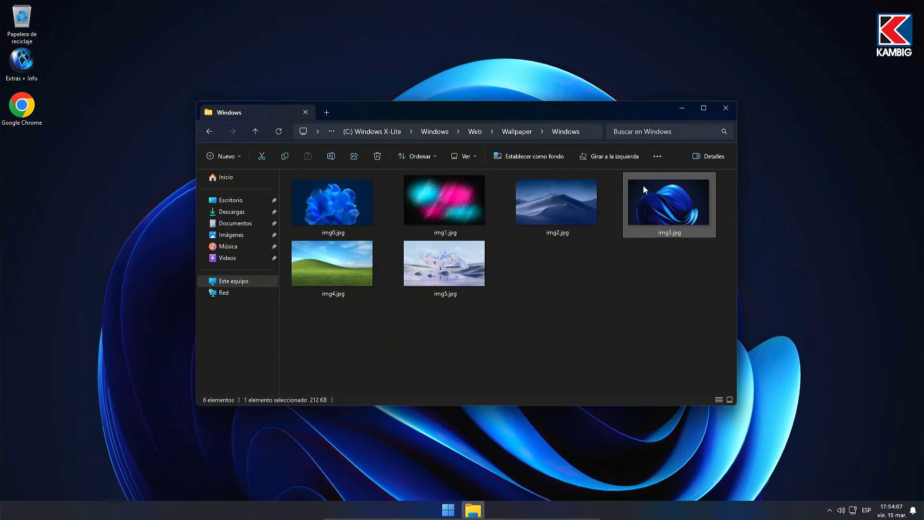
- Preview img5.jpg, set img2.jpg as the desktop background instead, and close the photo viewer
double_click(412, 256)
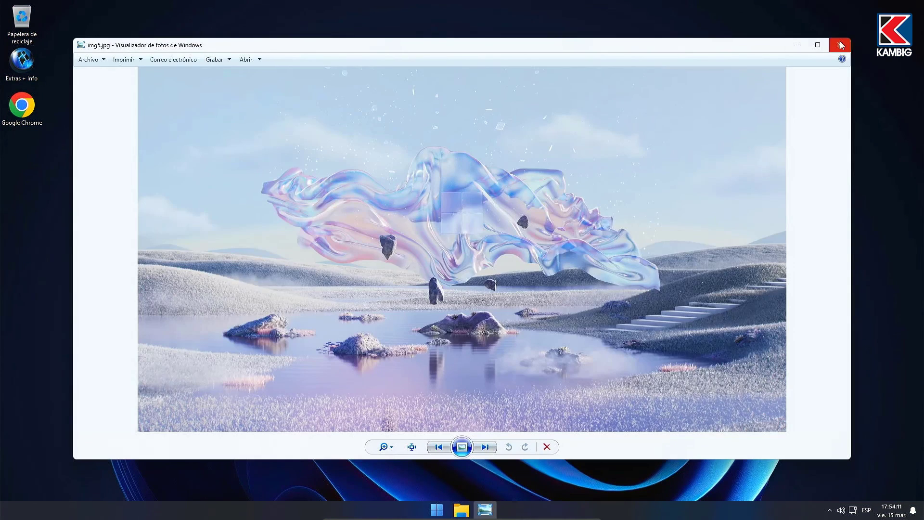
click(840, 45)
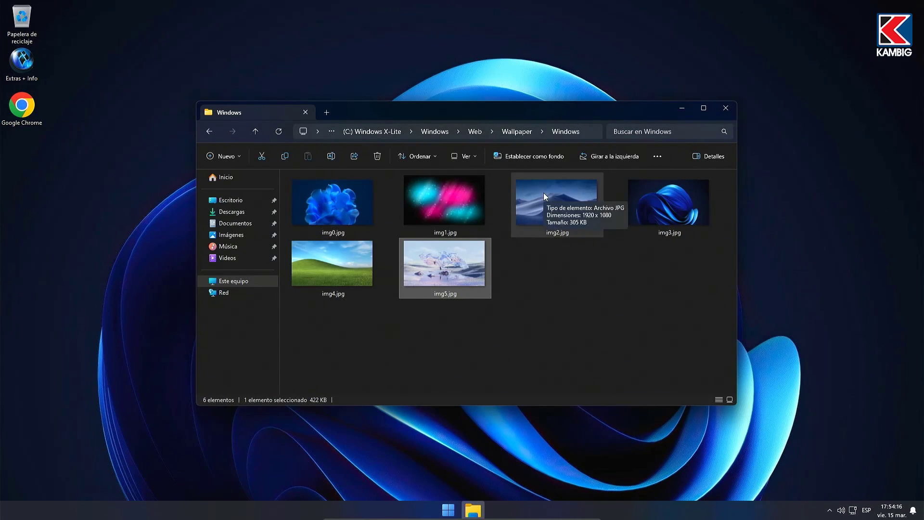
double_click(543, 192)
right_click(516, 209)
click(561, 229)
click(840, 43)
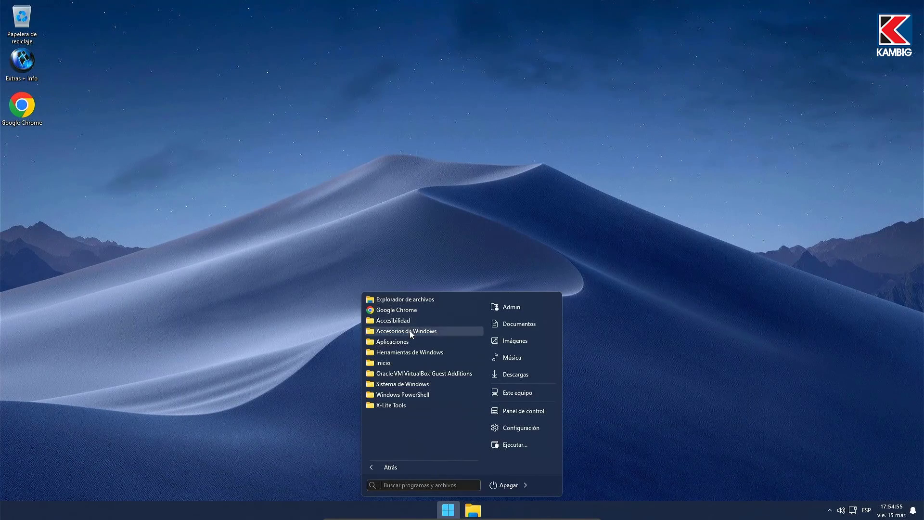
- Examine the Windows Security overview in an enlarged window and close it
click(412, 212)
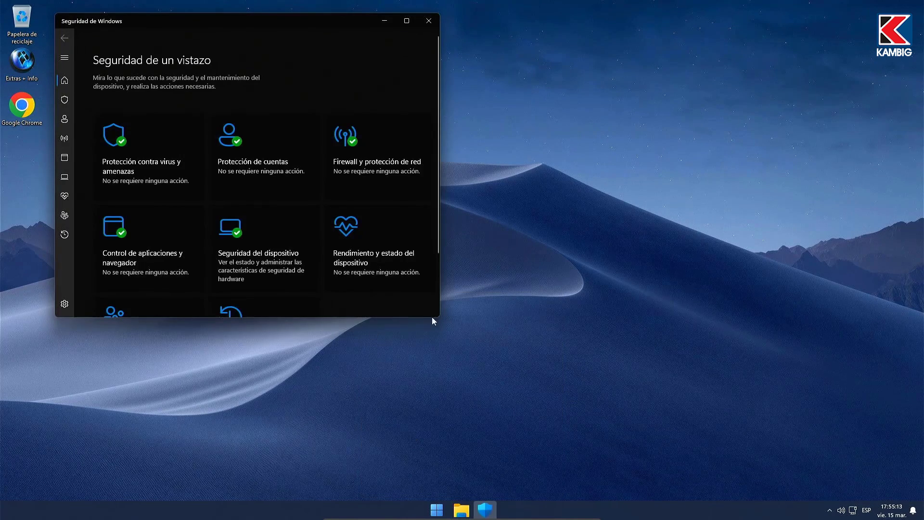
drag(433, 319, 506, 418)
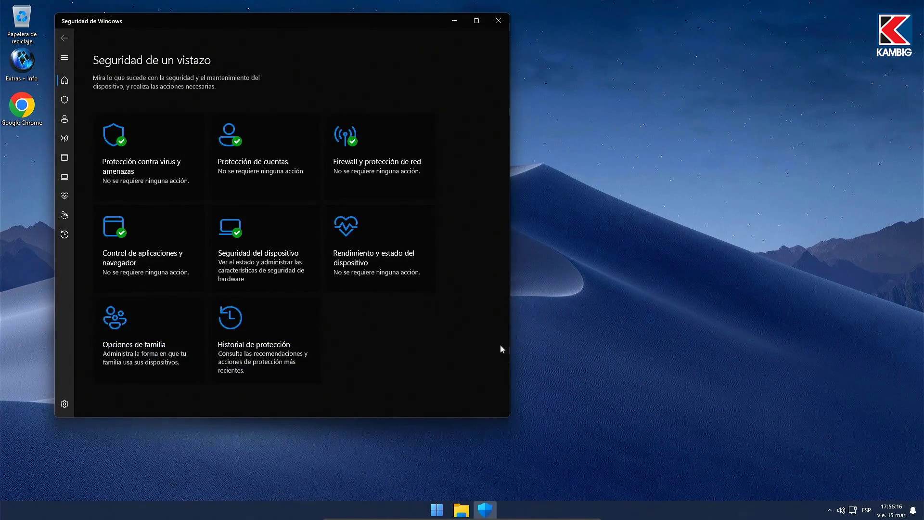
click(498, 20)
- Check the Windows Update page of the system settings in a widened window and close the settings
click(448, 510)
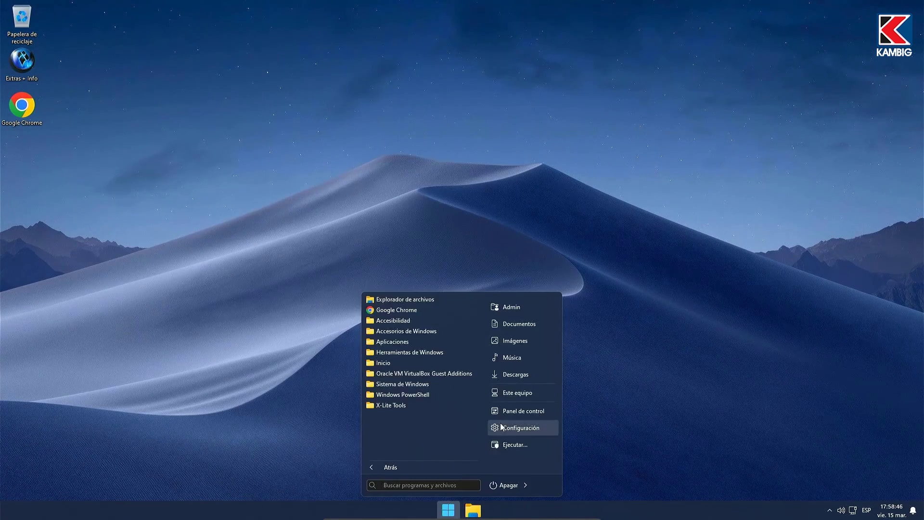
click(500, 425)
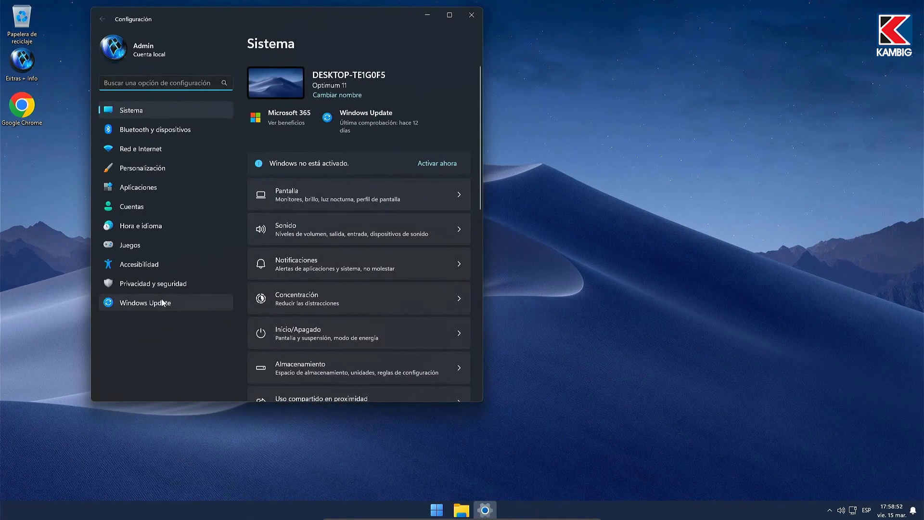
click(162, 302)
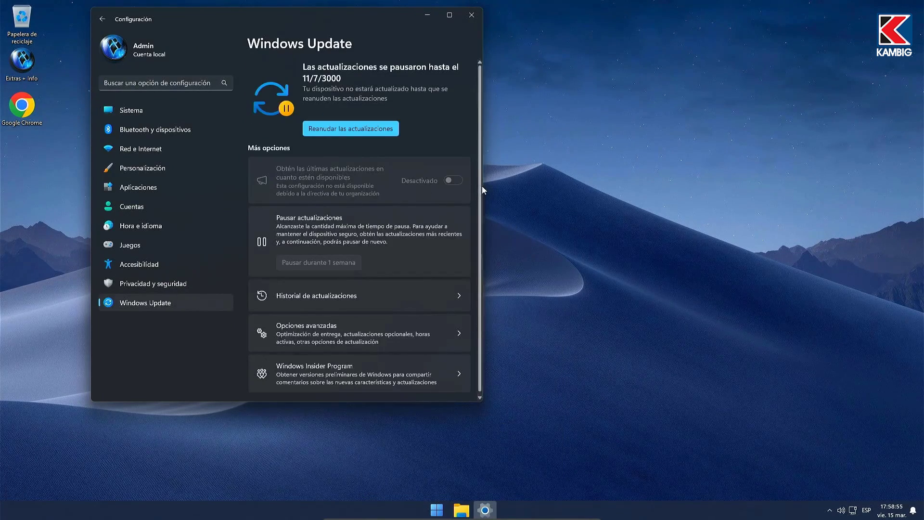
drag(482, 189, 765, 230)
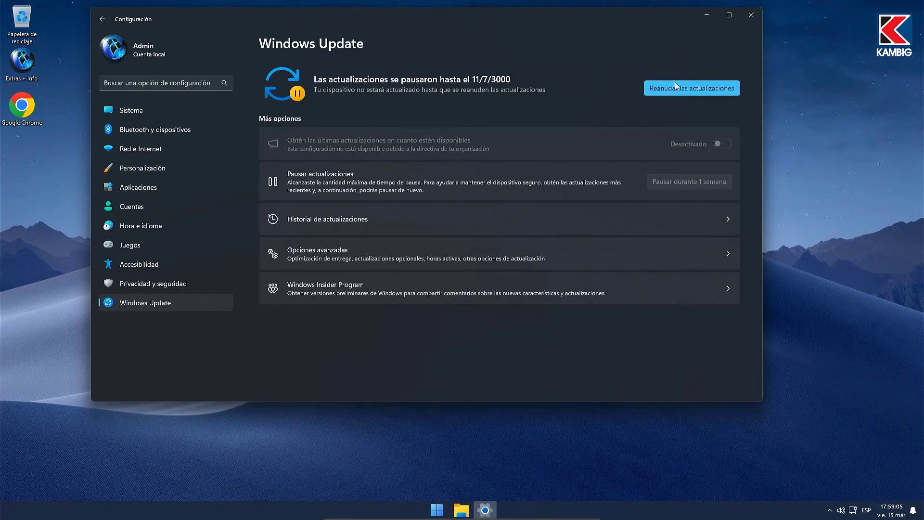
click(750, 16)
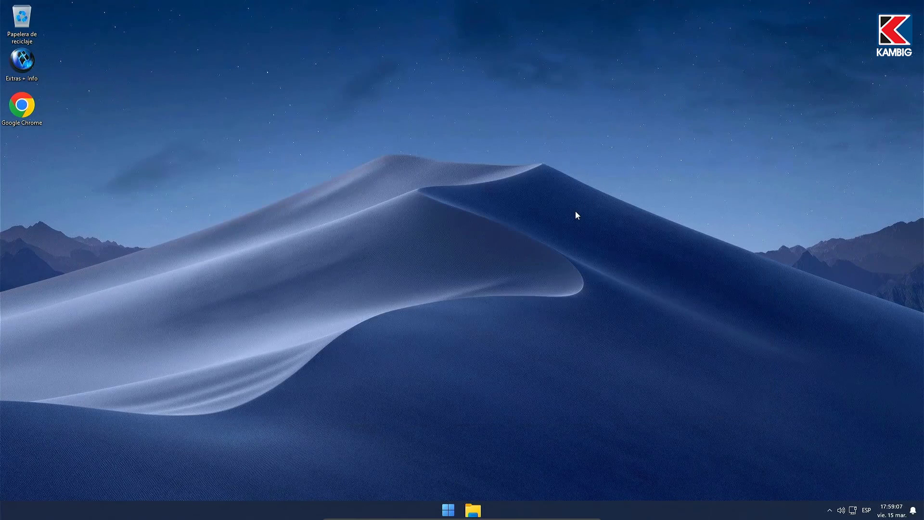